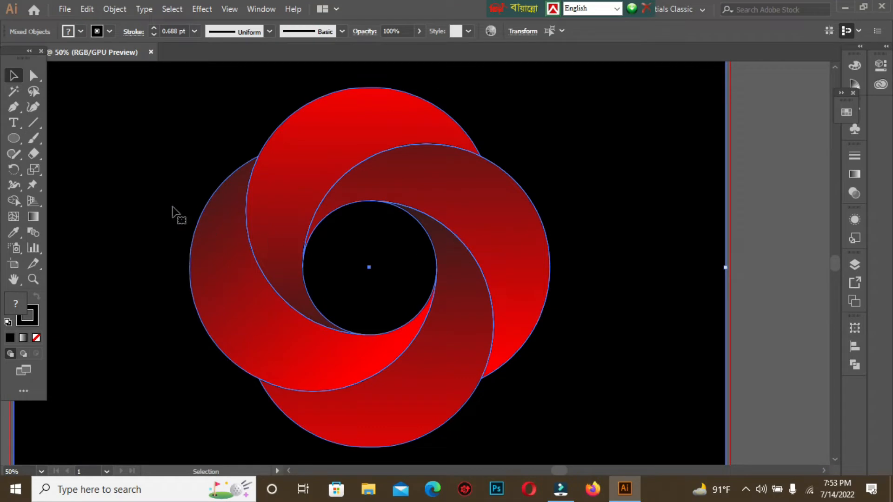
# Step: Delete the finished red gradient ring artwork and its black background to leave the artboard empty
pyautogui.press('space')
pyautogui.moveTo(165, 202); pyautogui.dragTo(216, 213)
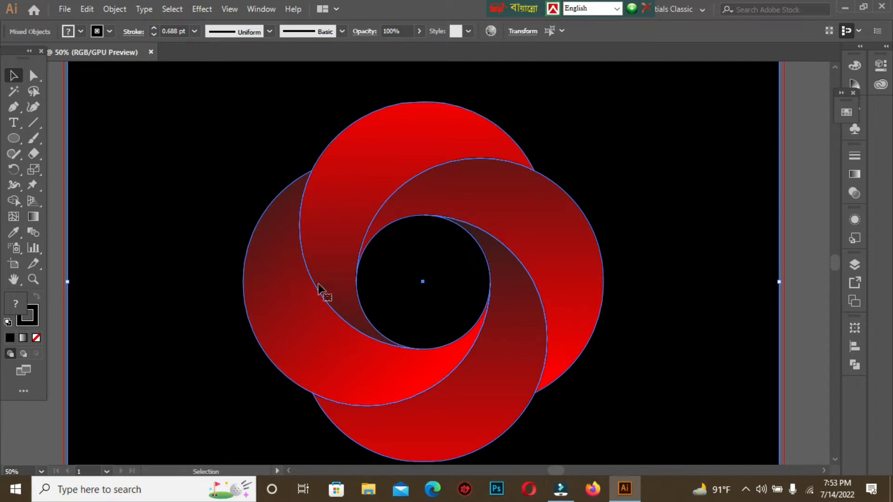
pyautogui.press('Delete')
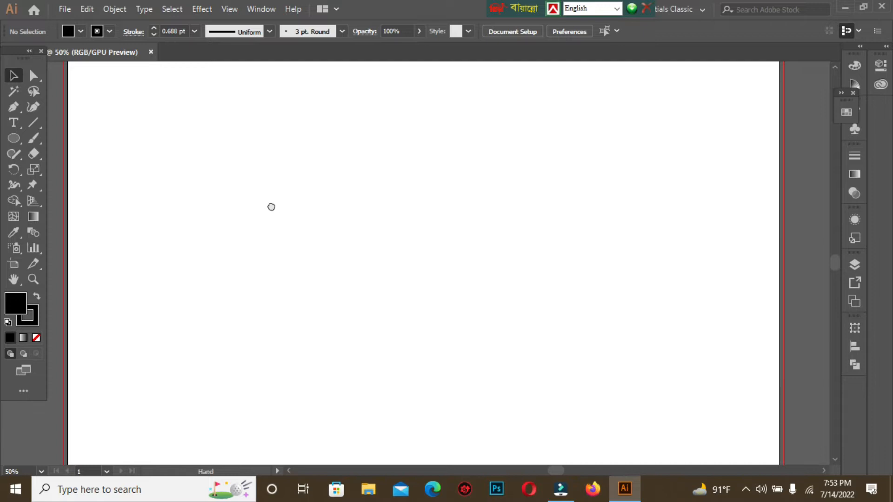
pyautogui.moveTo(271, 205); pyautogui.dragTo(253, 201)
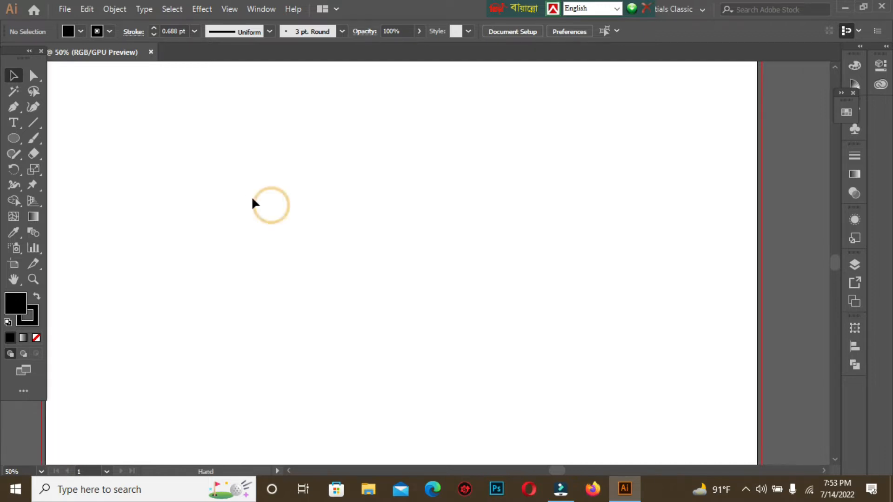
# Step: Set the fill to none and draw a black-outlined circle about 472 px in diameter near the artboard's centre
pyautogui.click(36, 338)
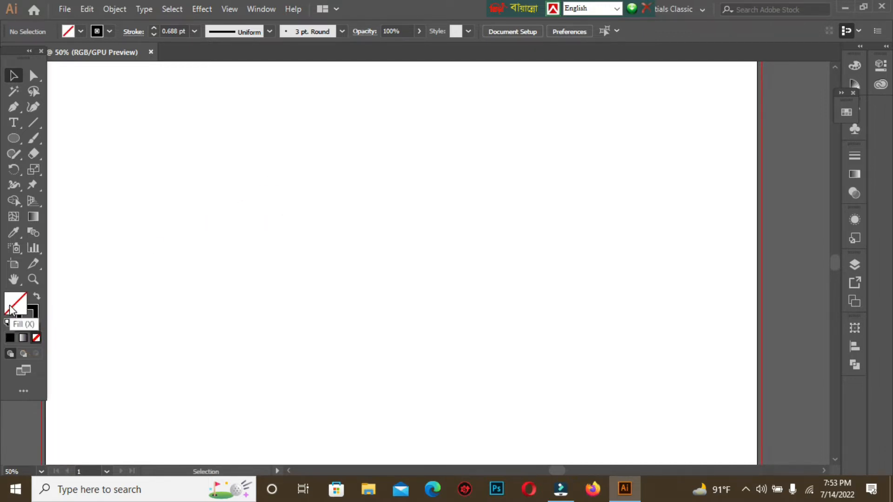
pyautogui.click(33, 306)
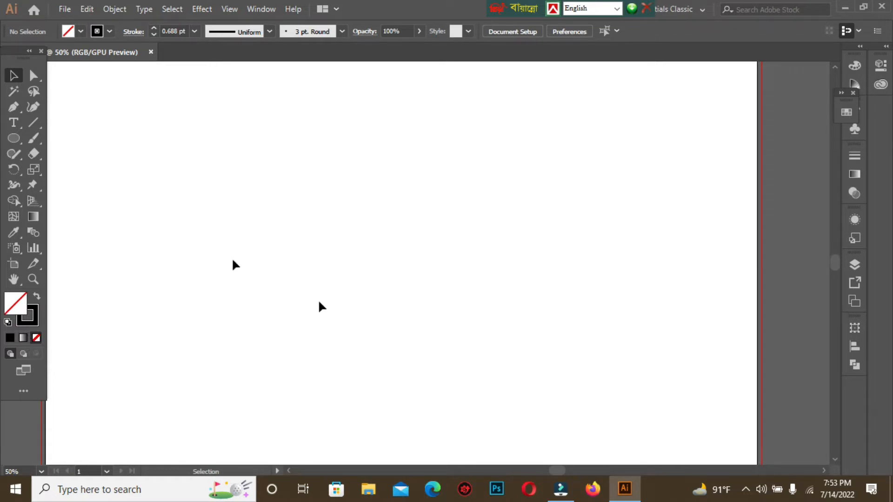
pyautogui.click(229, 9)
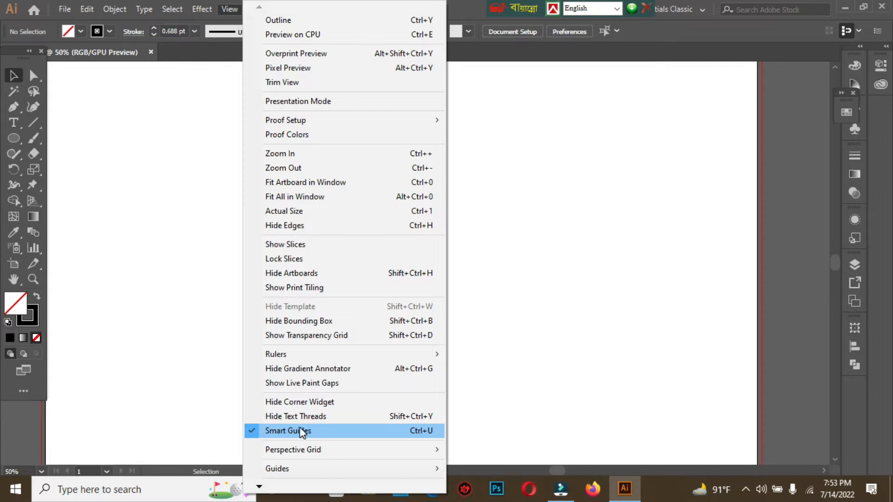
pyautogui.click(153, 216)
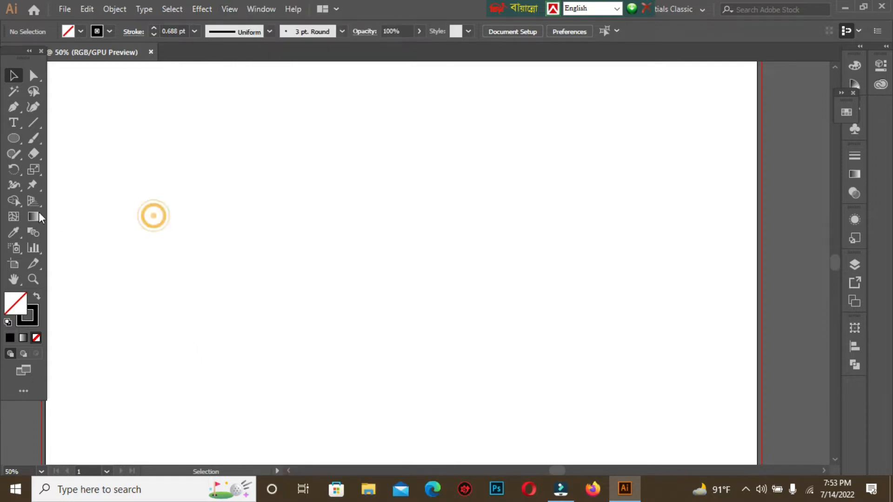
pyautogui.click(16, 136)
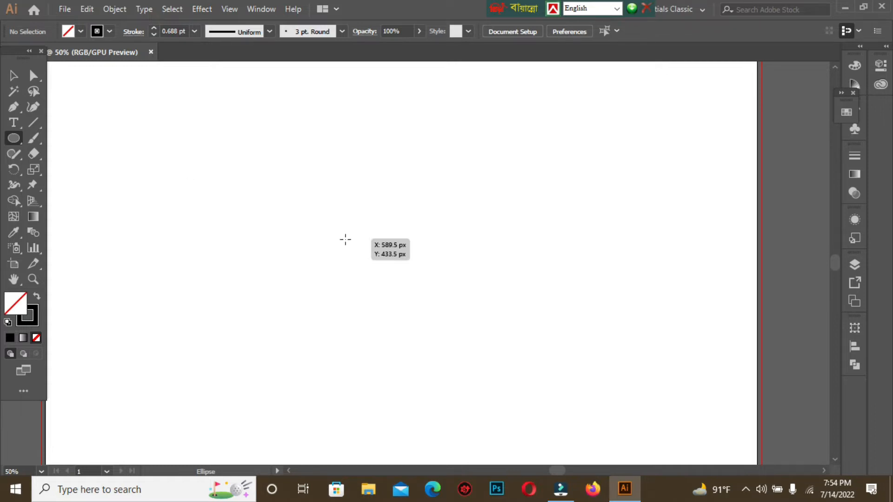
pyautogui.moveTo(353, 234); pyautogui.dragTo(469, 355)
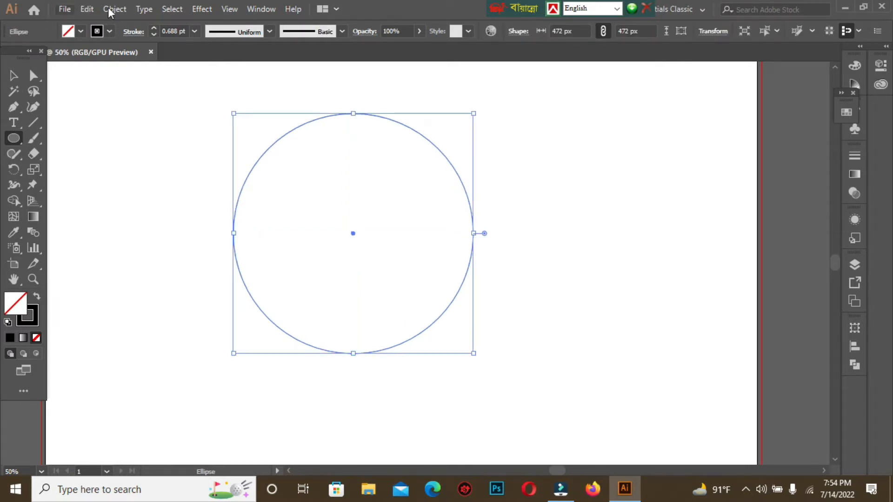
# Step: Add two smaller copies in front of the circle: a concentric one about 180 px wide and one about 325.5 px extended toward its upper-left
pyautogui.click(91, 10)
pyautogui.click(123, 73)
pyautogui.click(91, 9)
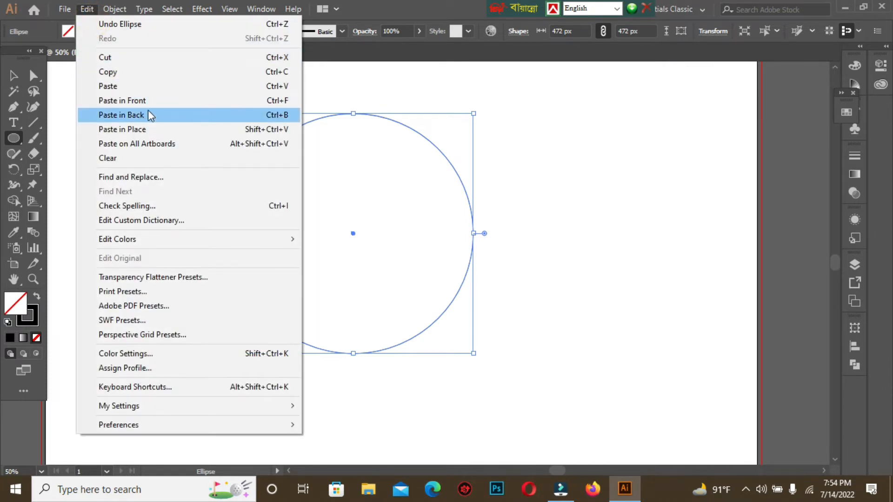
pyautogui.click(151, 100)
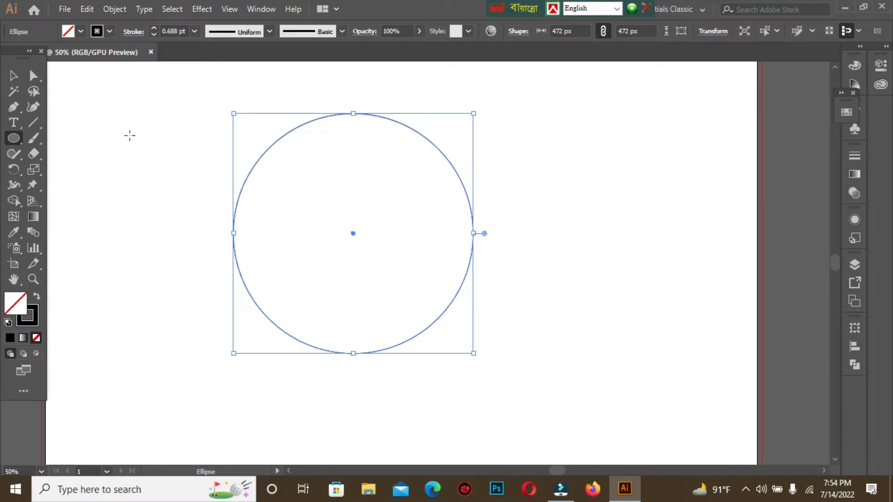
pyautogui.moveTo(232, 112); pyautogui.dragTo(307, 188)
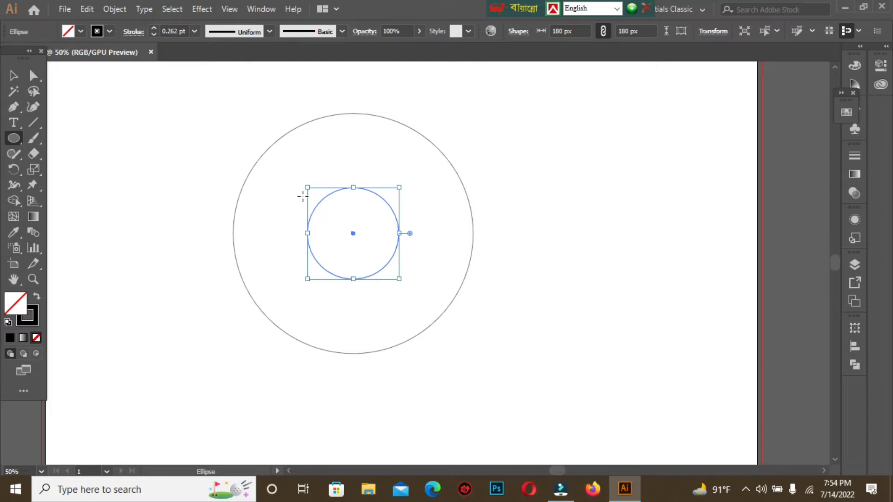
pyautogui.moveTo(308, 188); pyautogui.dragTo(235, 115)
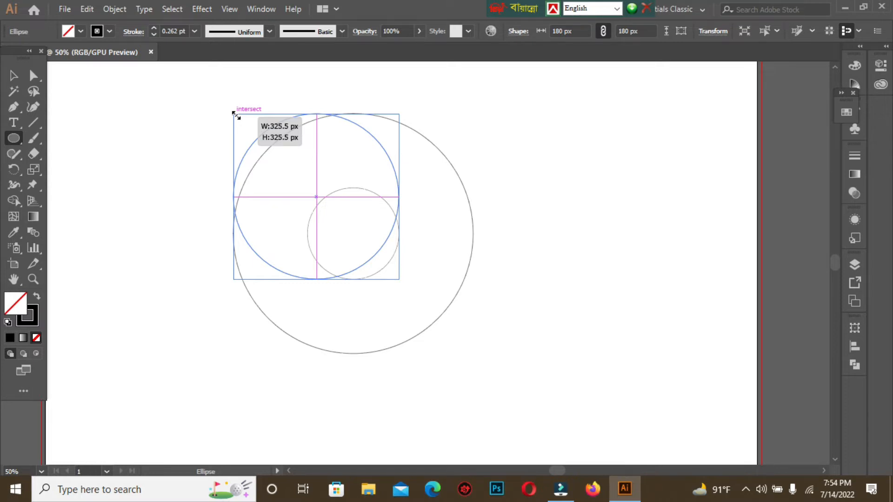
pyautogui.moveTo(235, 115); pyautogui.dragTo(235, 115)
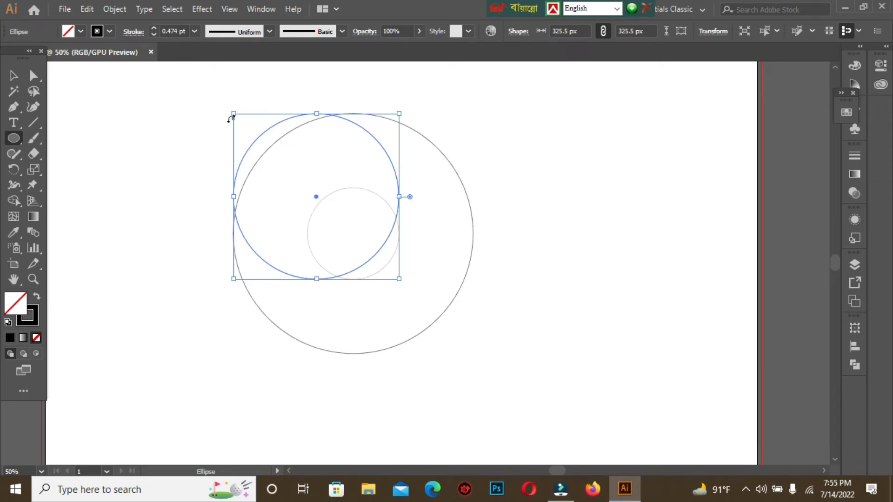
# Step: Align the vertical centres of all three circles
pyautogui.click(14, 75)
pyautogui.moveTo(190, 104); pyautogui.dragTo(542, 334)
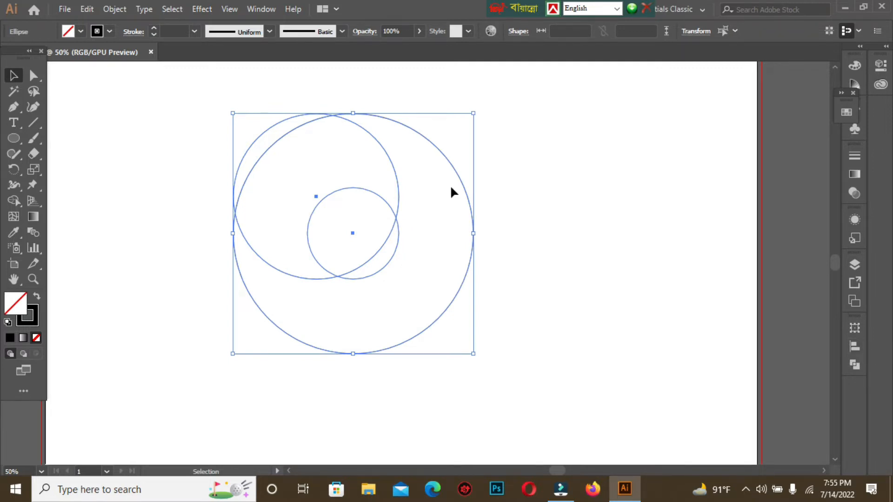
pyautogui.click(261, 9)
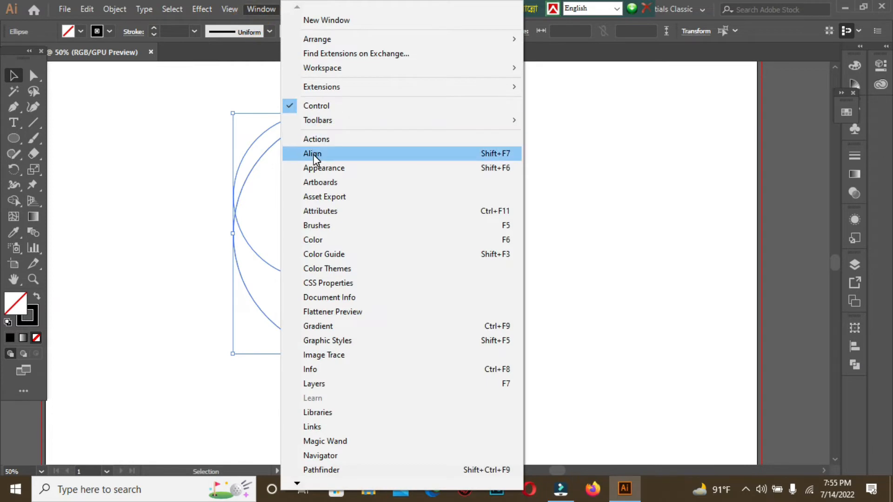
pyautogui.click(313, 155)
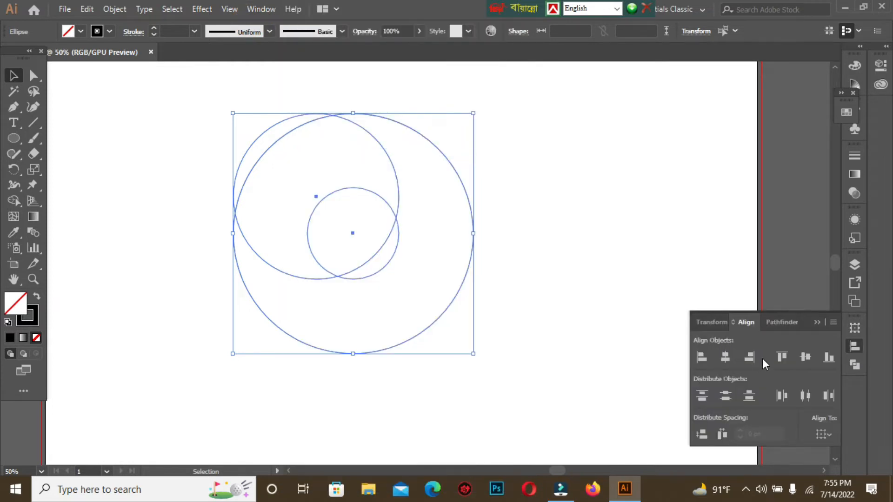
pyautogui.click(806, 357)
pyautogui.click(125, 149)
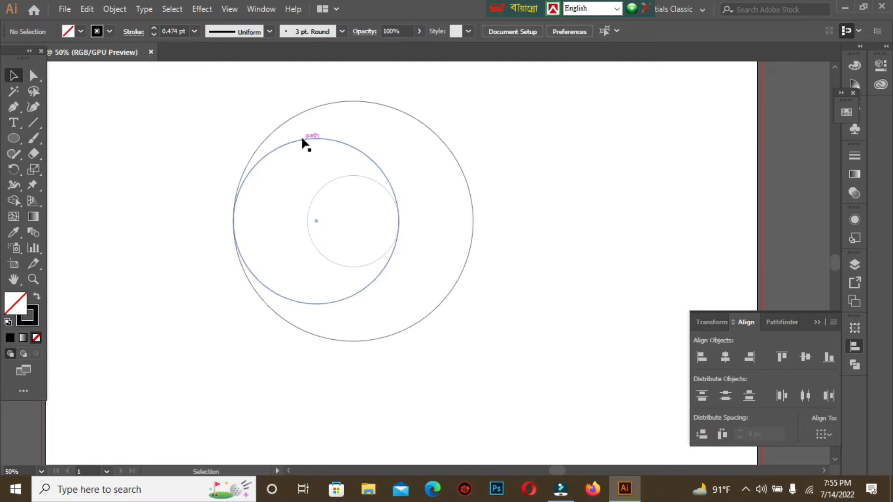
pyautogui.click(301, 139)
pyautogui.click(169, 131)
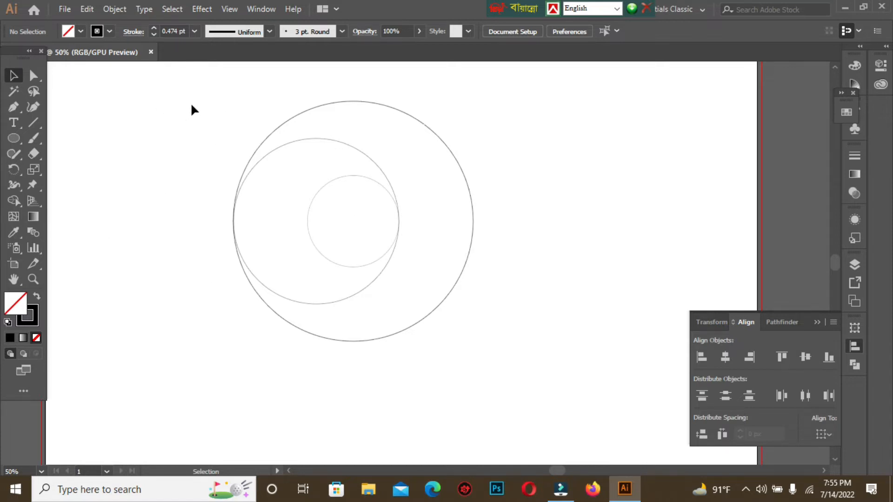
# Step: Set the stroke weight of all three circles to 1 pt
pyautogui.moveTo(196, 96); pyautogui.dragTo(502, 313)
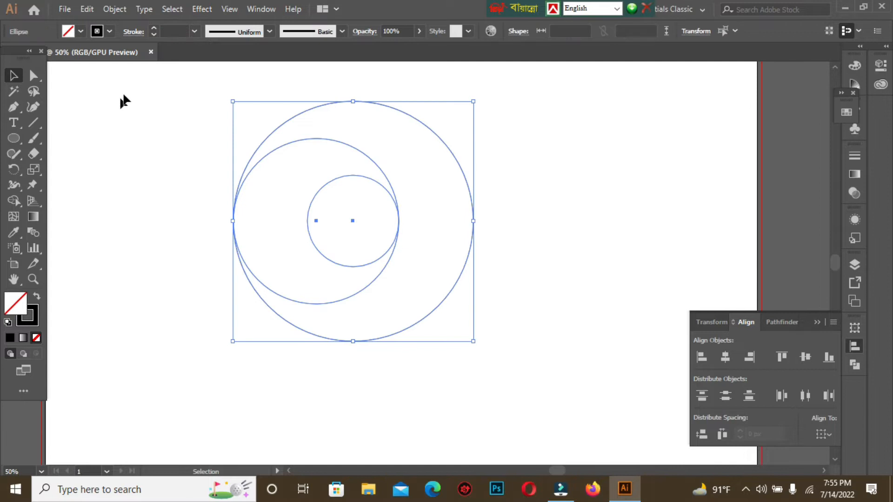
pyautogui.click(155, 29)
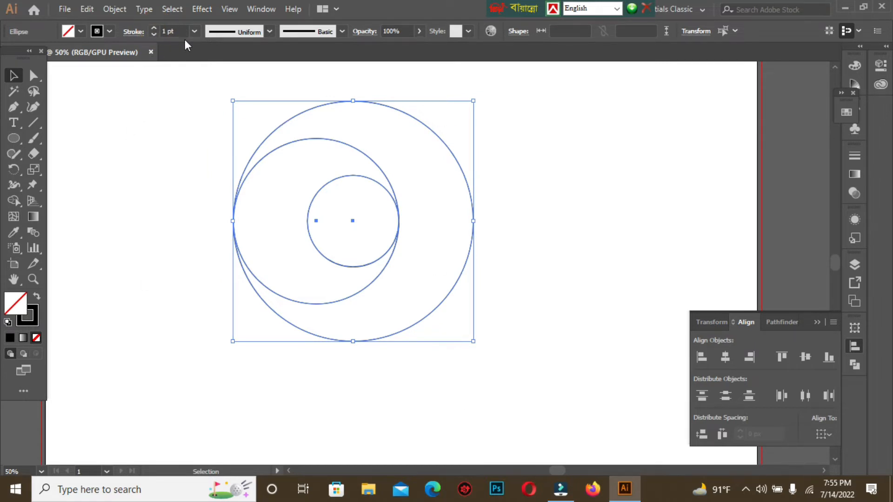
pyautogui.click(154, 178)
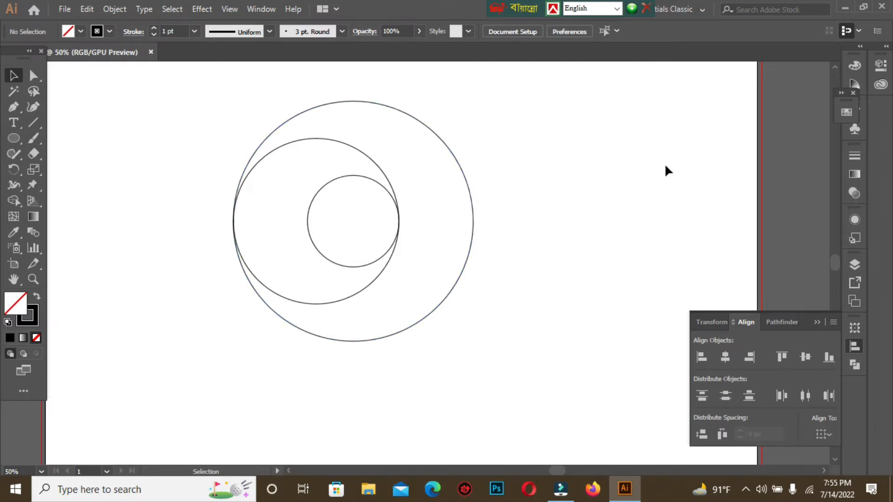
# Step: Duplicate the medium circle 146 px horizontally so the copy meets the opposite side of the large circle
pyautogui.click(312, 139)
pyautogui.press('a')
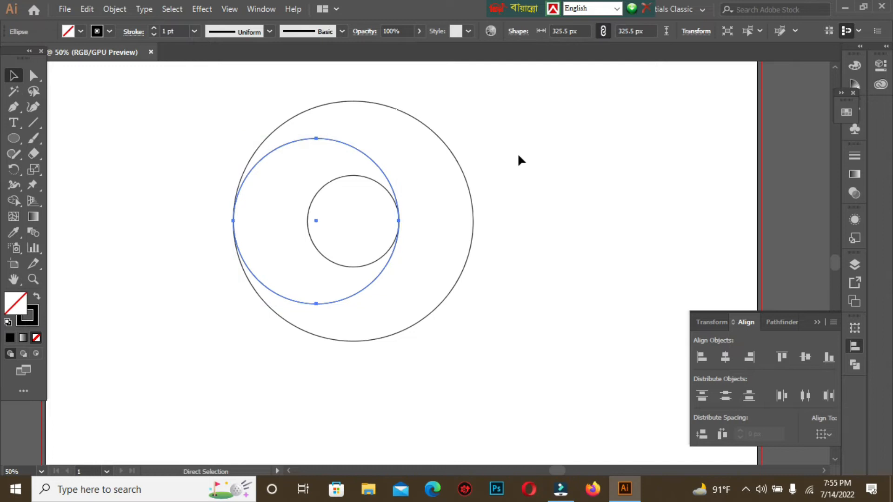
pyautogui.press('v')
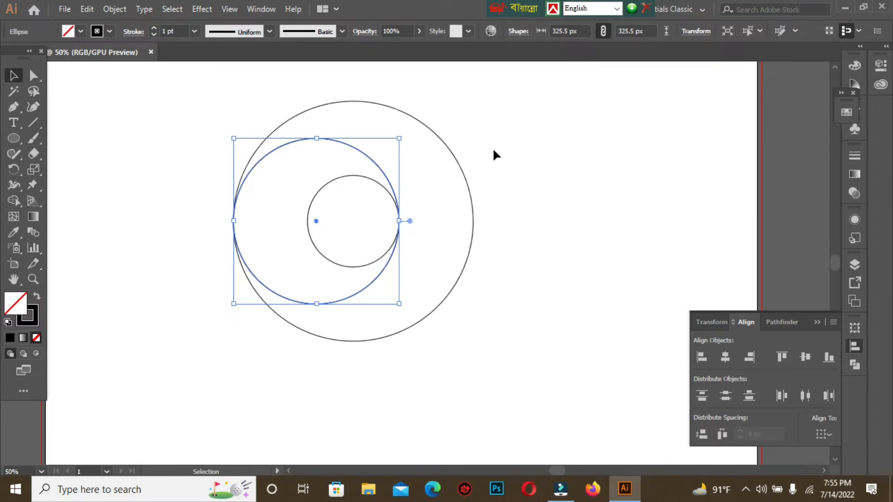
pyautogui.moveTo(273, 150); pyautogui.dragTo(349, 152)
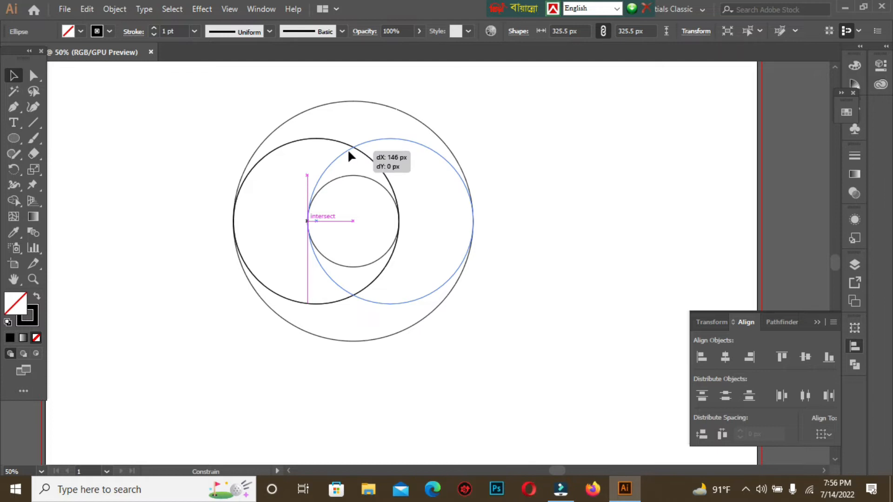
pyautogui.moveTo(349, 153); pyautogui.dragTo(349, 152)
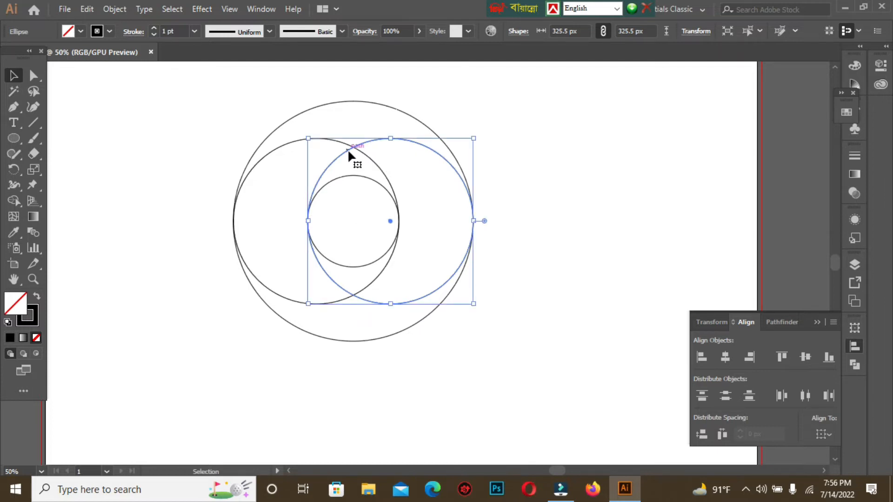
pyautogui.click(216, 132)
pyautogui.moveTo(194, 109); pyautogui.dragTo(500, 365)
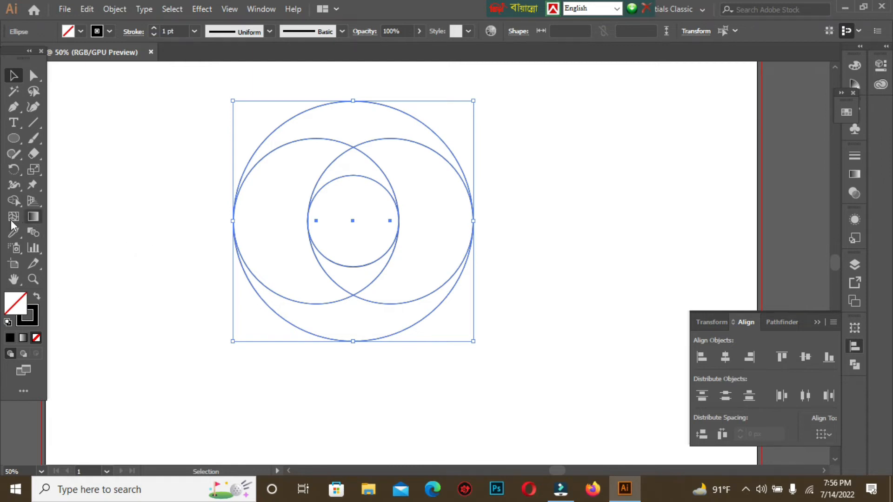
pyautogui.click(13, 202)
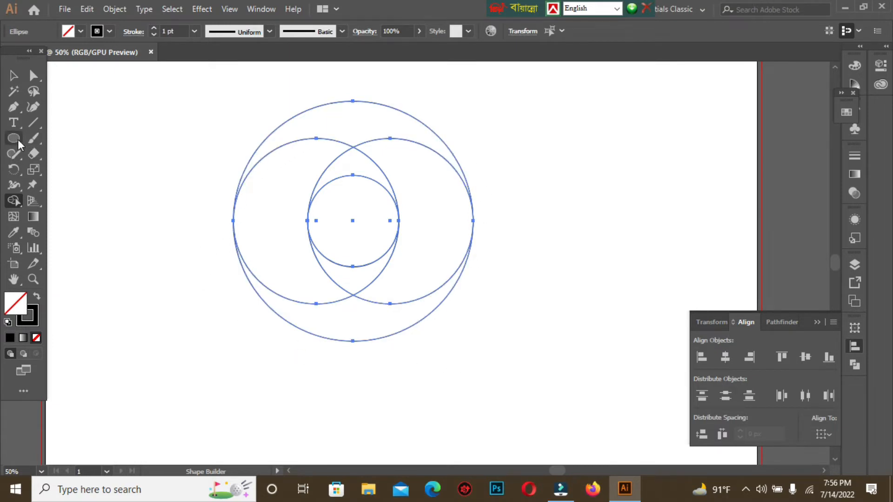
pyautogui.click(14, 77)
pyautogui.click(168, 154)
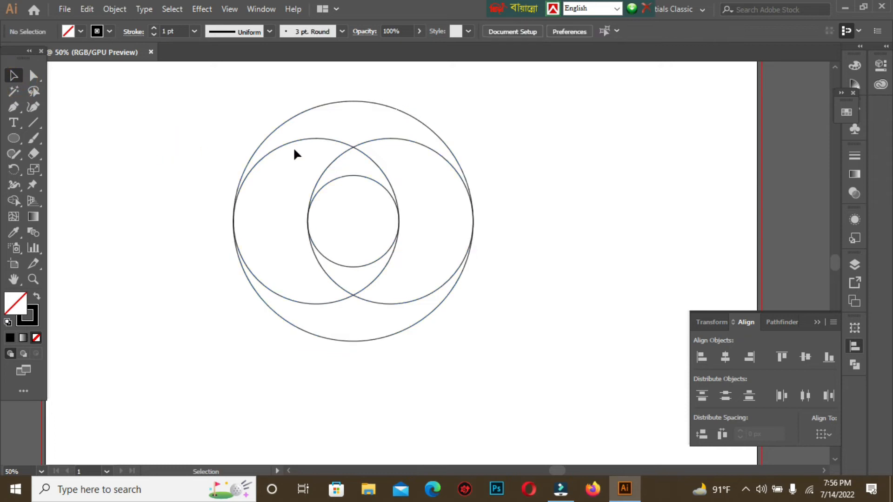
pyautogui.moveTo(180, 117); pyautogui.dragTo(501, 355)
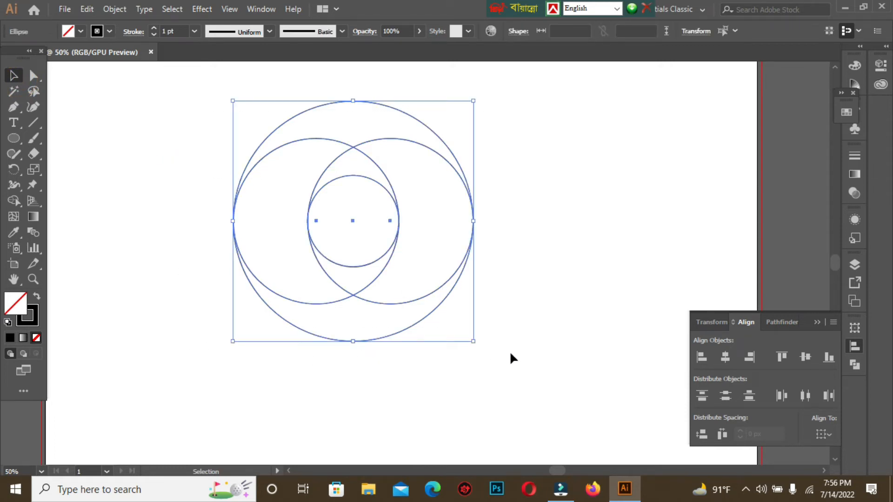
pyautogui.click(519, 354)
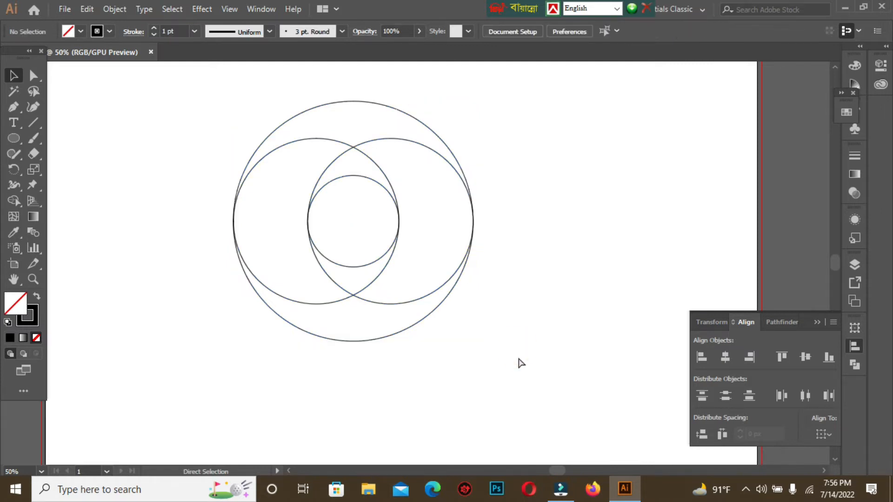
# Step: In outline view, move the leftmost anchor point of the left medium circle exactly onto the large circle's left edge
pyautogui.hotkey('ctrl', 'y')
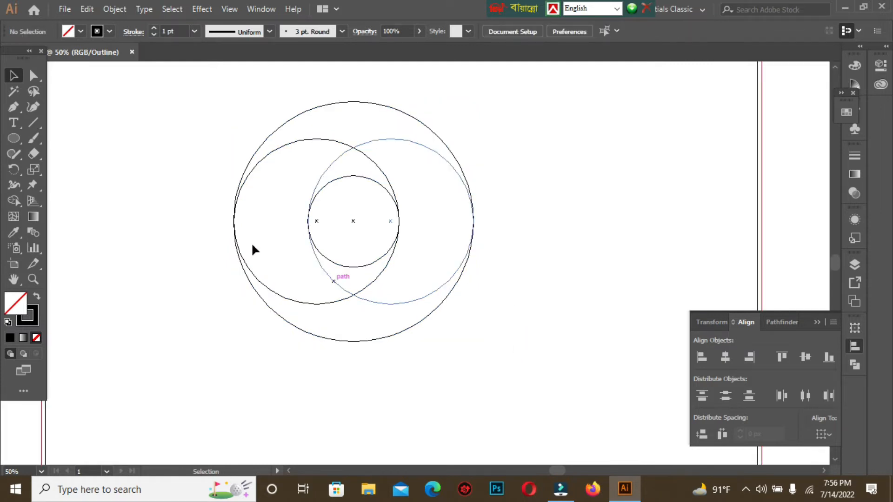
pyautogui.click(33, 278)
pyautogui.moveTo(186, 194); pyautogui.dragTo(211, 217)
pyautogui.click(359, 220)
pyautogui.moveTo(319, 176); pyautogui.dragTo(465, 275)
pyautogui.moveTo(261, 225); pyautogui.dragTo(263, 279)
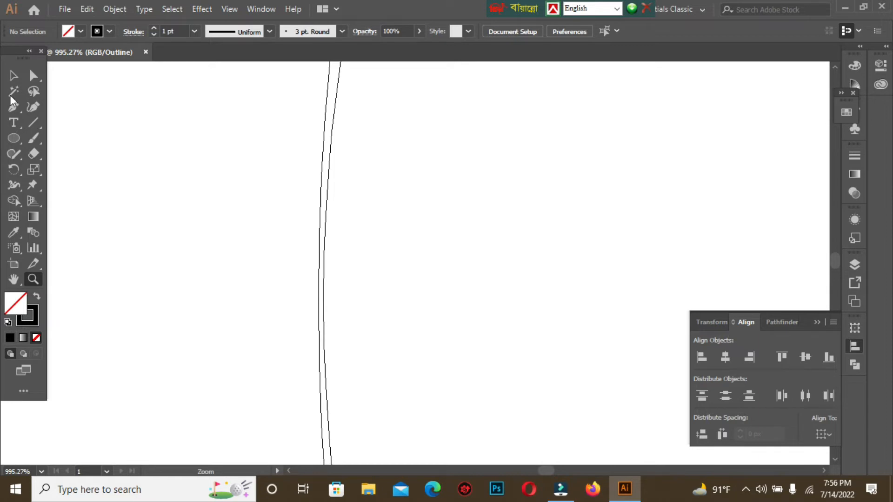
pyautogui.click(30, 78)
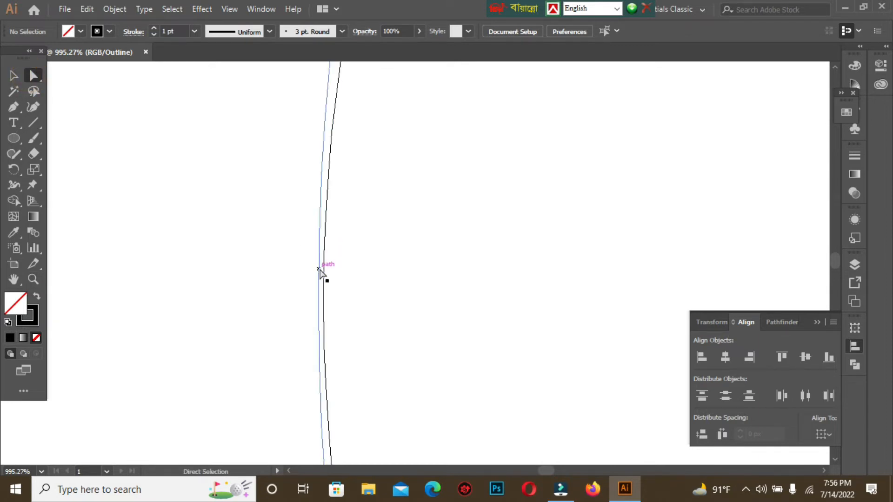
pyautogui.click(322, 274)
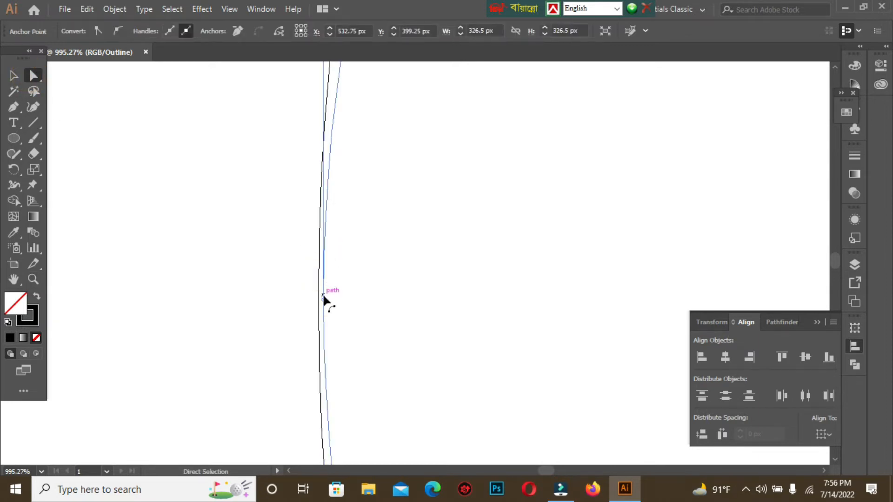
pyautogui.moveTo(322, 301)
pyautogui.mouseDown()
pyautogui.moveTo(334, 303)
pyautogui.moveTo(311, 311)
pyautogui.moveTo(325, 311)
pyautogui.moveTo(318, 315)
pyautogui.mouseUp()
pyautogui.click(275, 286)
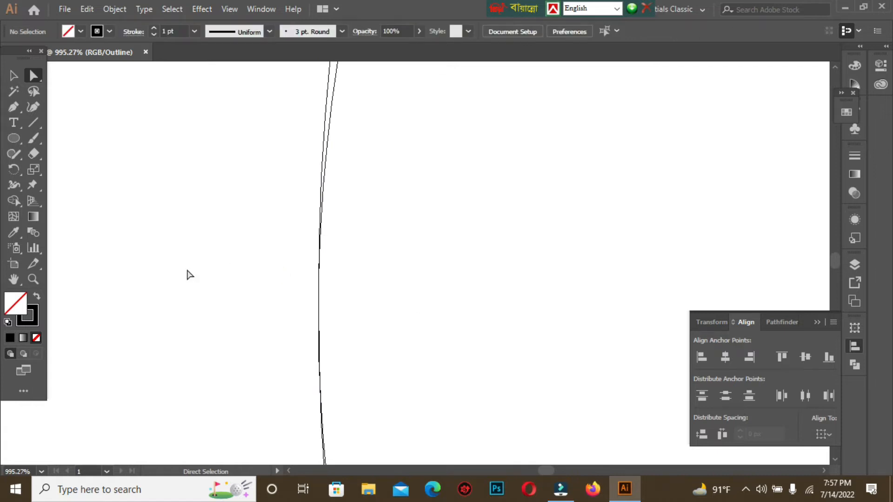
# Step: Inspect up close whether the opposite medium circle touches the large circle's right edge
pyautogui.hotkey('ctrl', '-')
pyautogui.hotkey('ctrl', '-')
pyautogui.hotkey('ctrl', '-')
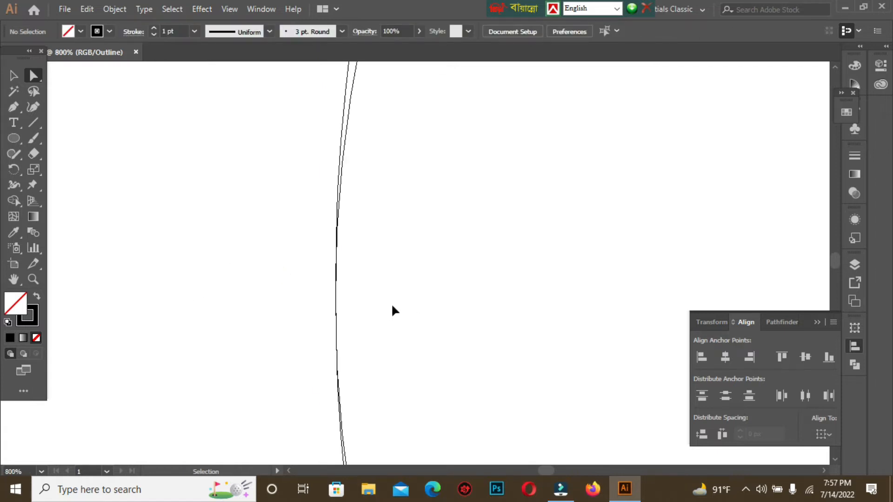
pyautogui.hotkey('ctrl', '-')
pyautogui.hotkey('ctrl', '-')
pyautogui.hotkey('ctrl', '-')
pyautogui.hotkey('ctrl', '-')
pyautogui.hotkey('ctrl', '-')
pyautogui.hotkey('ctrl', '-')
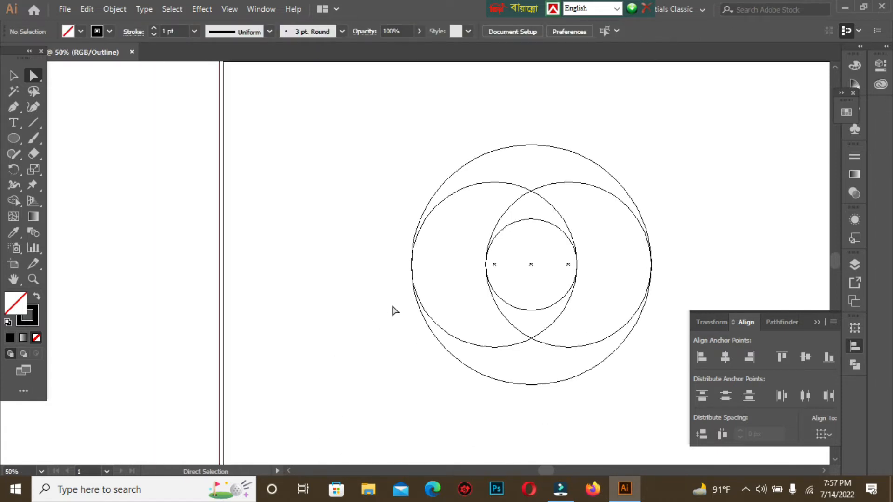
pyautogui.moveTo(350, 331); pyautogui.dragTo(229, 331)
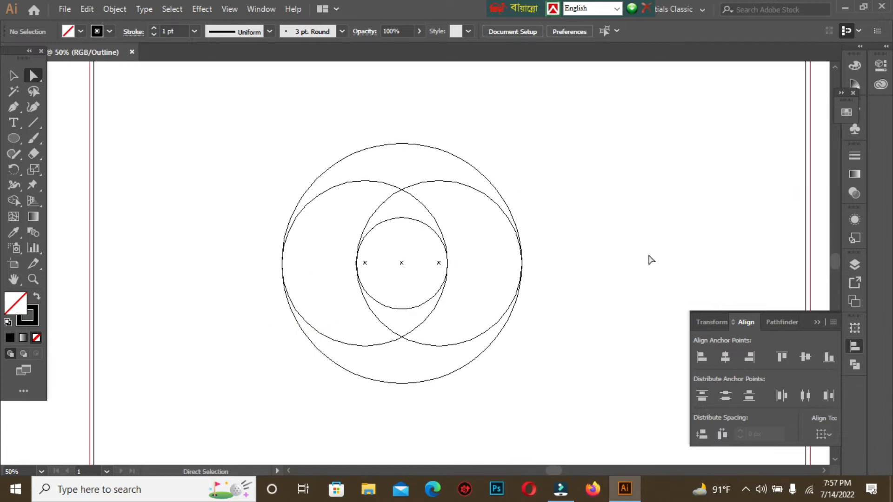
pyautogui.click(33, 279)
pyautogui.moveTo(507, 243); pyautogui.dragTo(582, 320)
pyautogui.moveTo(243, 161); pyautogui.dragTo(339, 235)
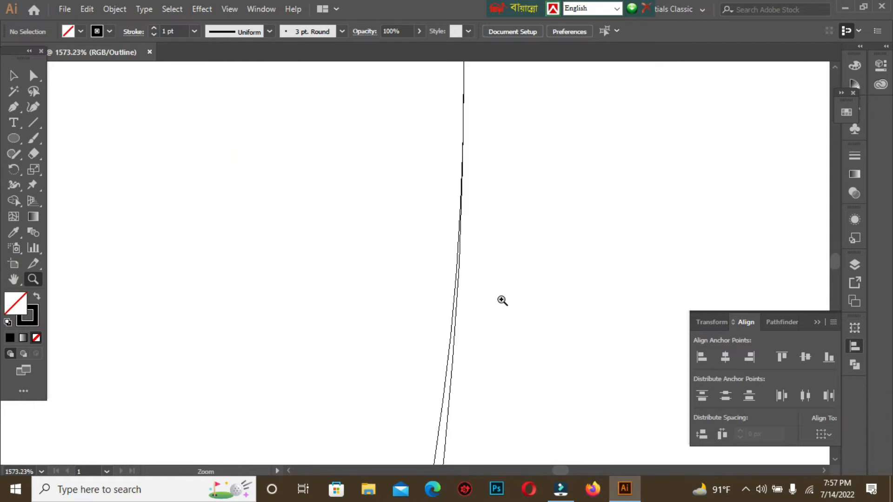
pyautogui.scroll(-9, 407, 218)
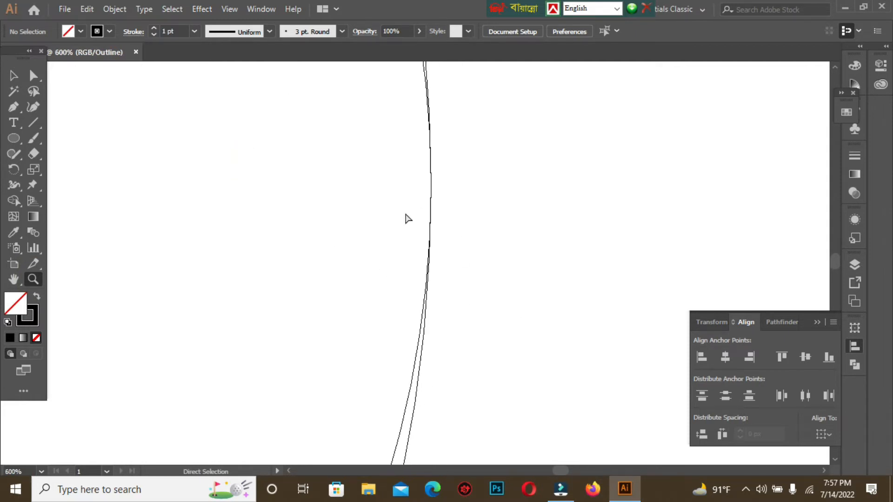
pyautogui.scroll(-2, 407, 219)
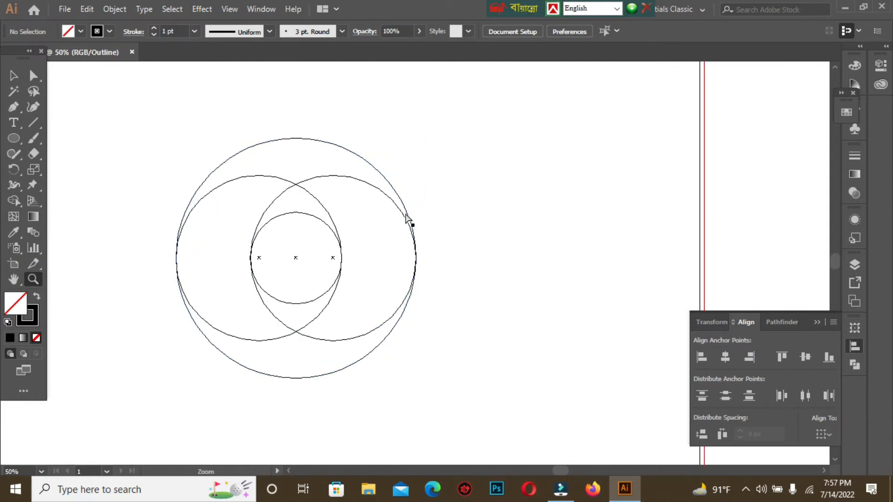
# Step: Return the artwork from outline display to normal preview and go back to the Selection tool
pyautogui.press('ctrl')
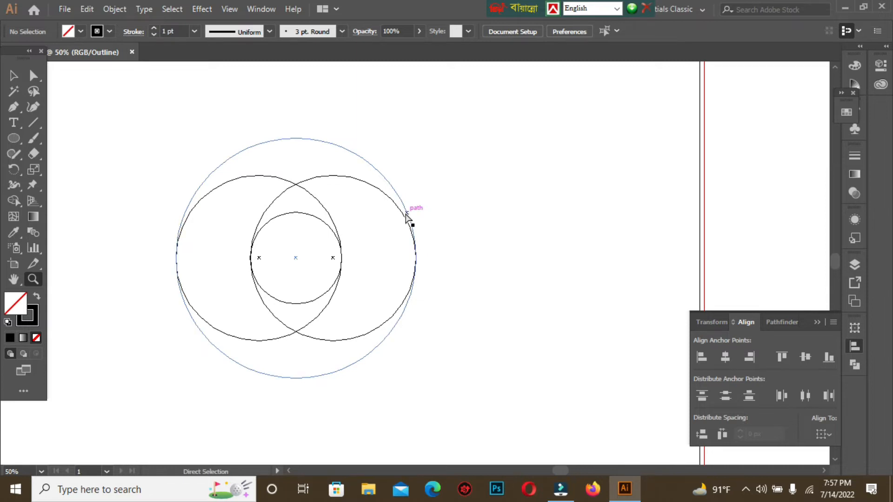
pyautogui.hotkey('ctrl', 'y')
pyautogui.moveTo(158, 172); pyautogui.dragTo(212, 189)
pyautogui.press('v')
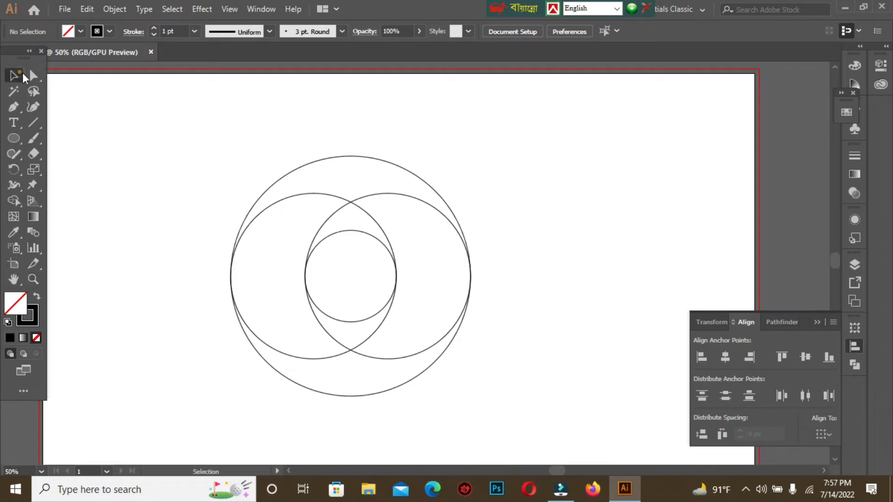
pyautogui.moveTo(289, 245); pyautogui.dragTo(442, 403)
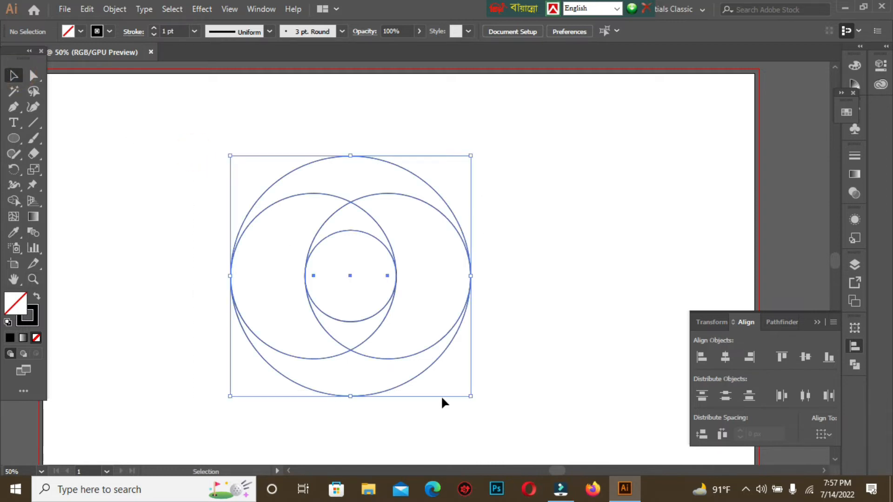
pyautogui.click(13, 199)
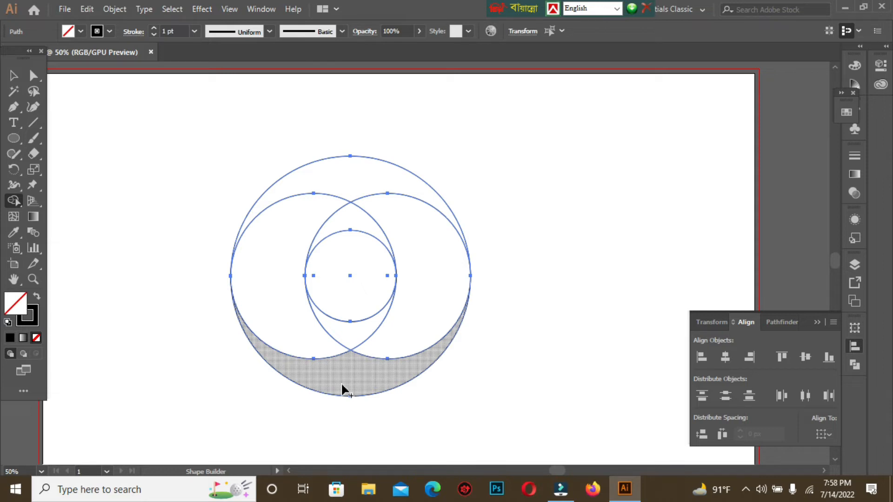
pyautogui.click(14, 76)
pyautogui.click(123, 145)
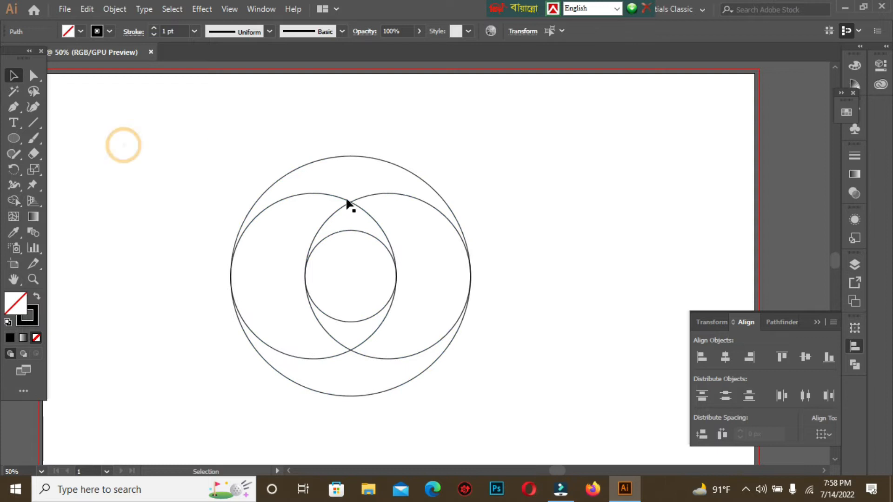
pyautogui.click(306, 195)
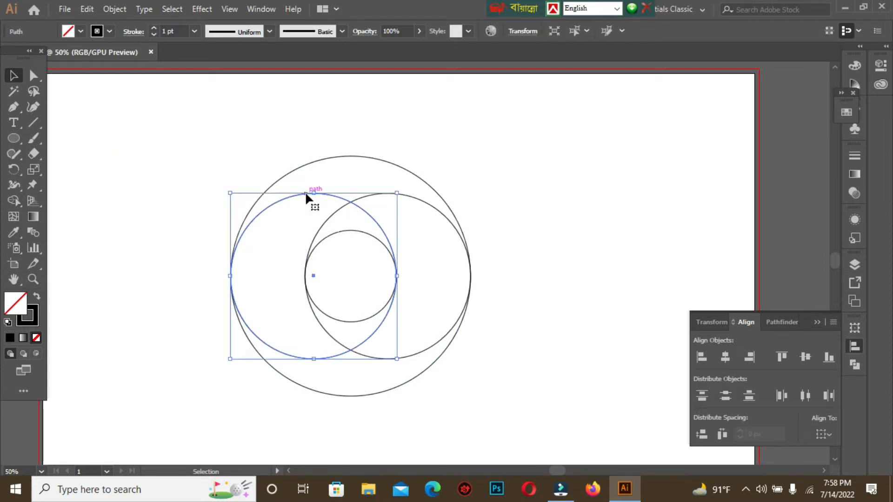
pyautogui.keyDown('shift'); pyautogui.click(425, 201); pyautogui.keyUp('shift')
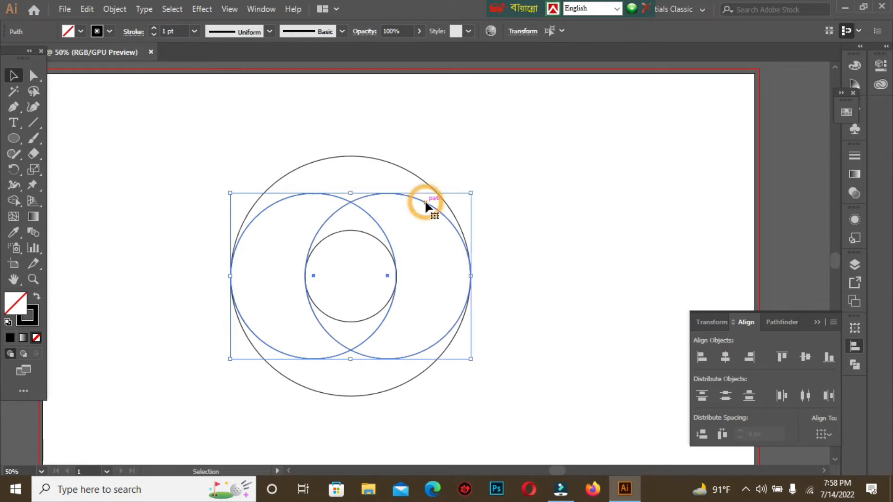
pyautogui.click(216, 142)
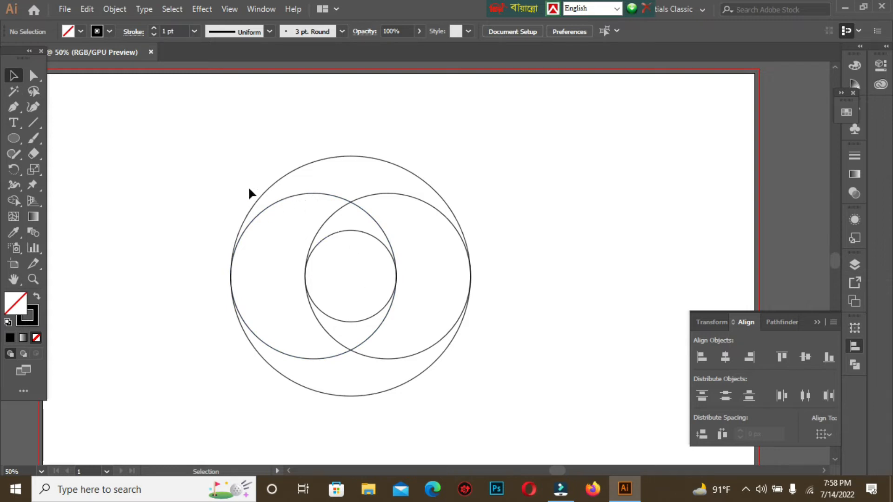
pyautogui.moveTo(279, 189); pyautogui.dragTo(411, 227)
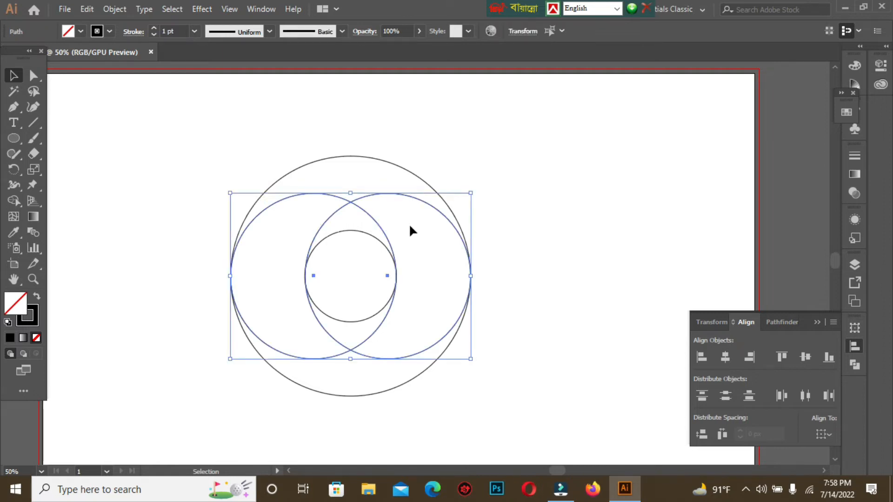
pyautogui.click(487, 133)
pyautogui.moveTo(325, 225); pyautogui.dragTo(395, 257)
pyautogui.click(90, 165)
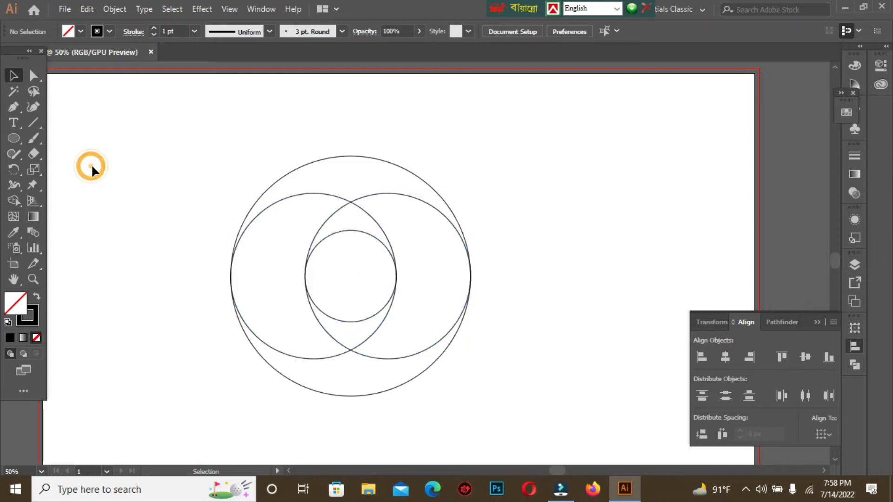
# Step: Create a copy of the two medium circles rotated to 270° about their shared centre, so the copies sit vertically inside the large circle
pyautogui.click(281, 201)
pyautogui.keyDown('shift'); pyautogui.click(429, 203); pyautogui.keyUp('shift')
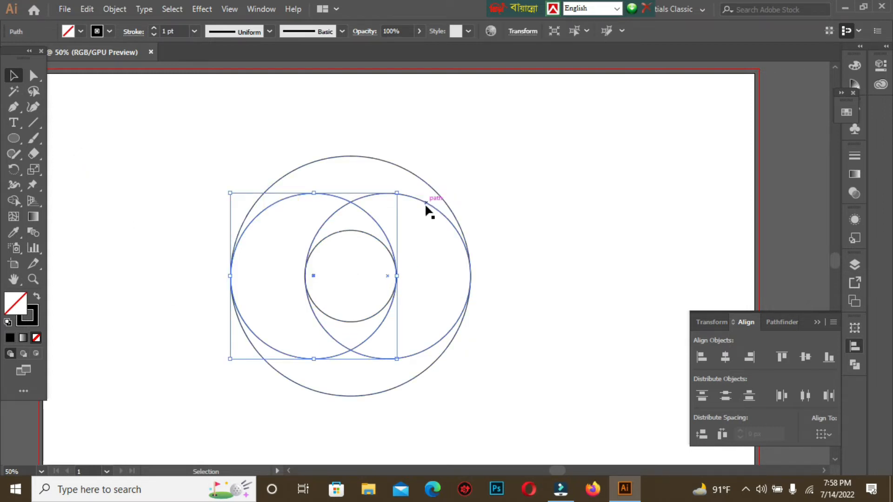
pyautogui.keyDown('shift'); pyautogui.click(427, 205); pyautogui.keyUp('shift')
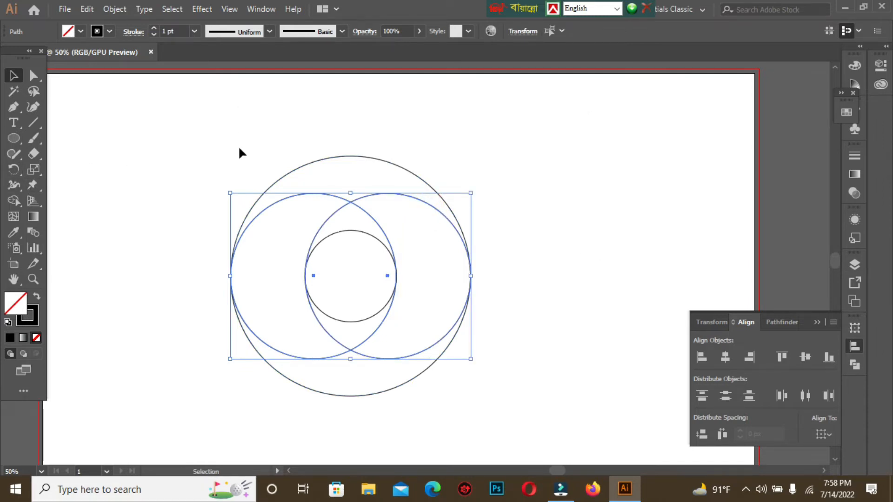
pyautogui.press('a')
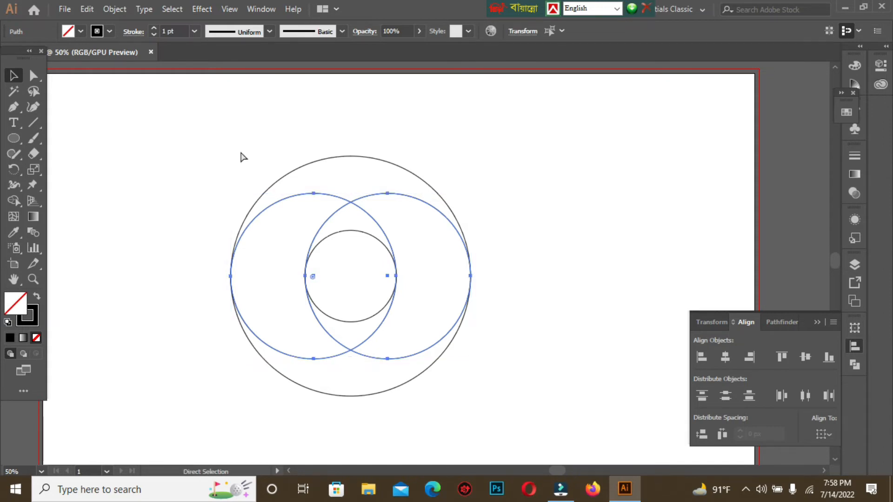
pyautogui.press('v')
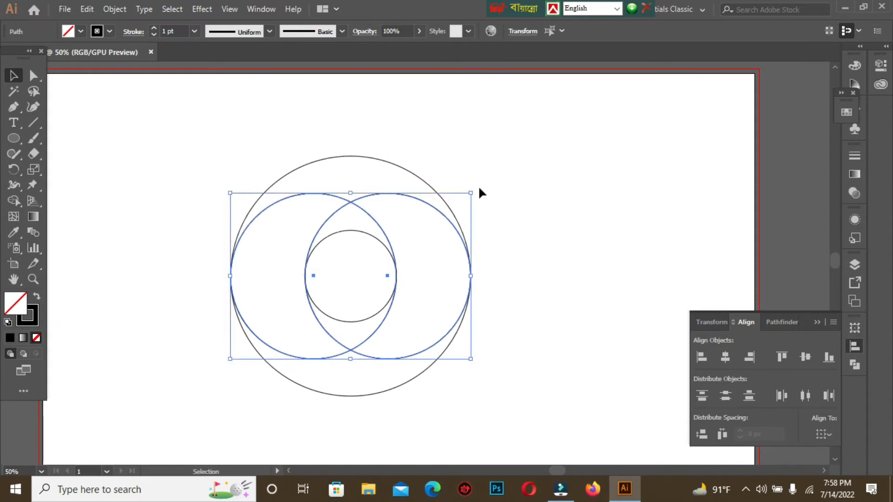
pyautogui.moveTo(477, 187); pyautogui.dragTo(514, 319)
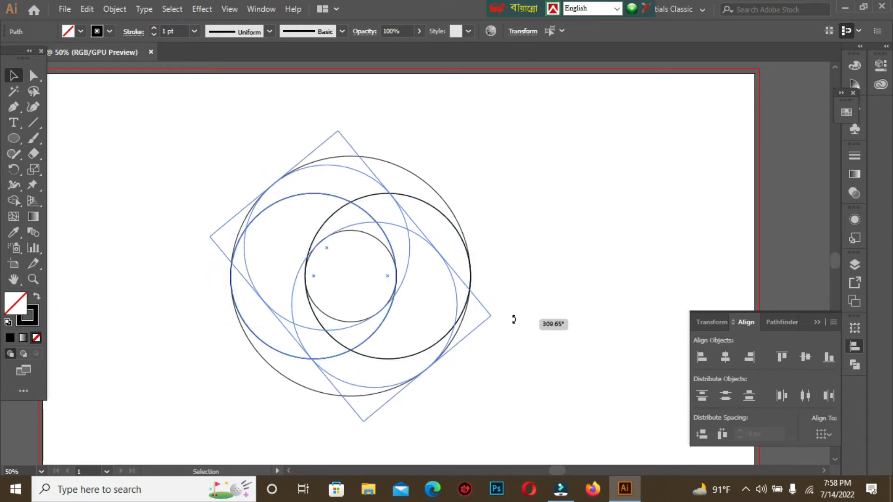
pyautogui.moveTo(514, 319); pyautogui.dragTo(487, 379)
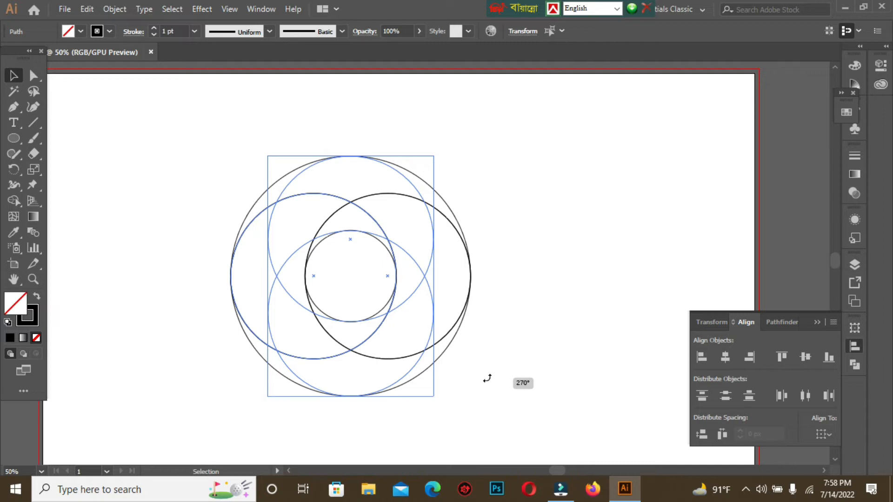
pyautogui.moveTo(487, 379); pyautogui.dragTo(486, 376)
pyautogui.click(168, 146)
# Step: Select all six circles and activate the Shape Builder tool for merging their regions
pyautogui.moveTo(400, 321); pyautogui.dragTo(568, 422)
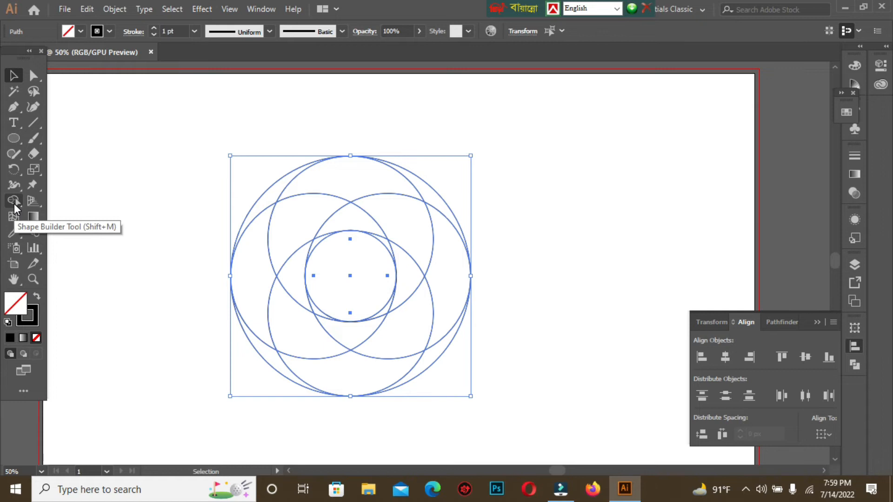
pyautogui.click(14, 204)
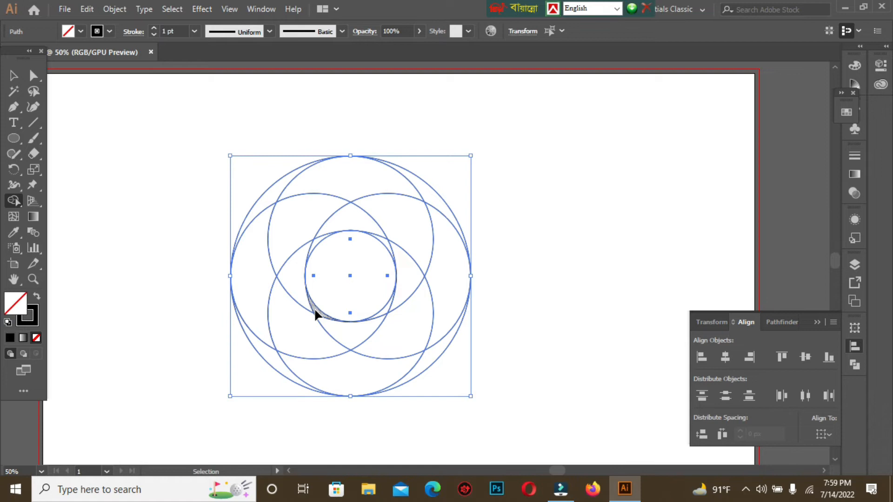
pyautogui.hotkey('ctrl', '=')
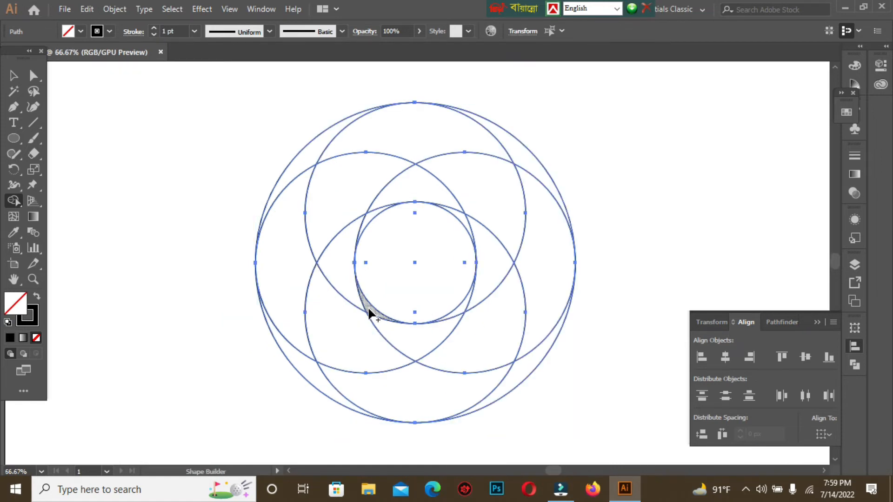
pyautogui.moveTo(368, 310)
pyautogui.mouseDown()
pyautogui.moveTo(351, 293)
pyautogui.moveTo(349, 205)
pyautogui.moveTo(409, 124)
pyautogui.mouseUp()
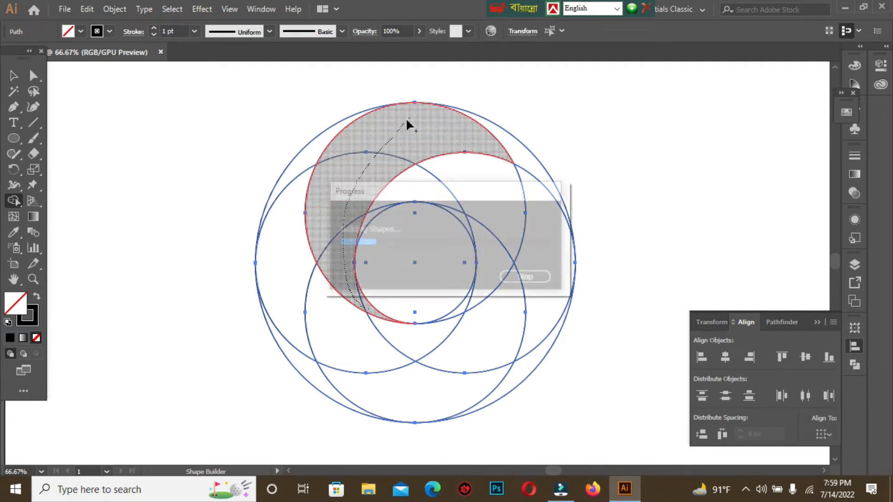
pyautogui.hotkey('ctrl', 'z')
pyautogui.click(372, 313)
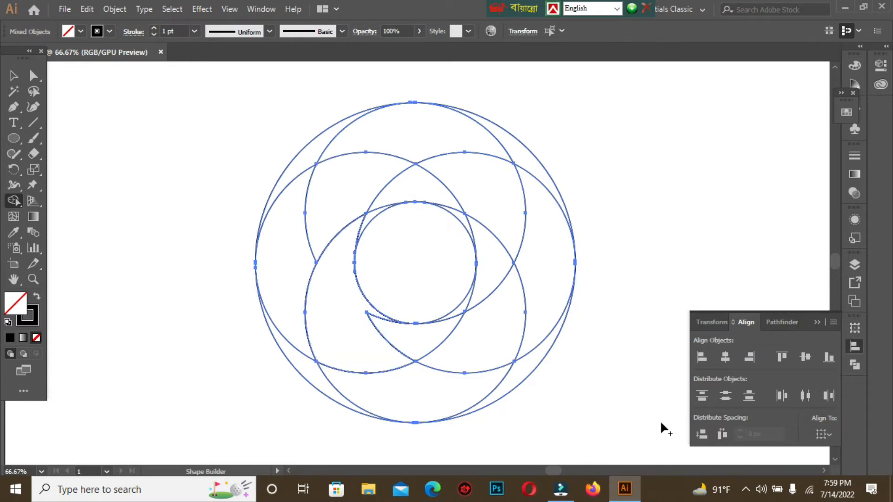
pyautogui.hotkey('ctrl', 'z')
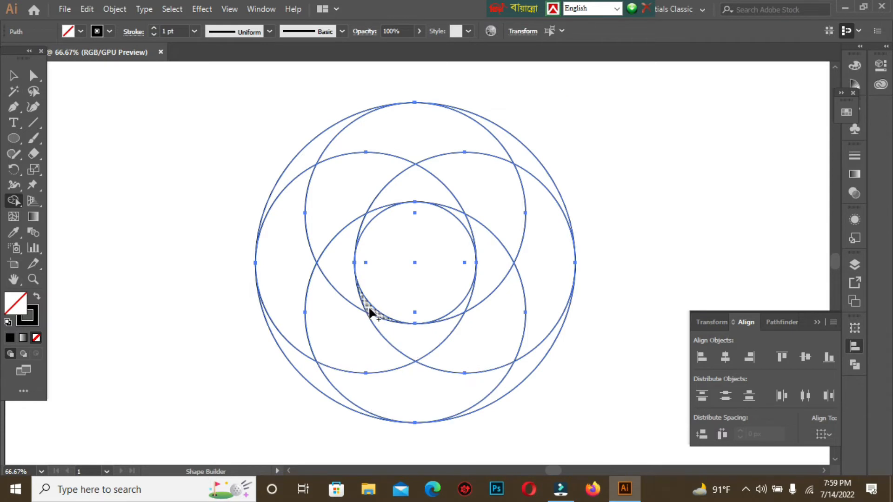
# Step: Merge the overlapping regions of the circles into four swirl segments surrounding the central circle
pyautogui.moveTo(368, 313)
pyautogui.mouseDown()
pyautogui.moveTo(343, 236)
pyautogui.moveTo(364, 178)
pyautogui.moveTo(404, 147)
pyautogui.mouseUp()
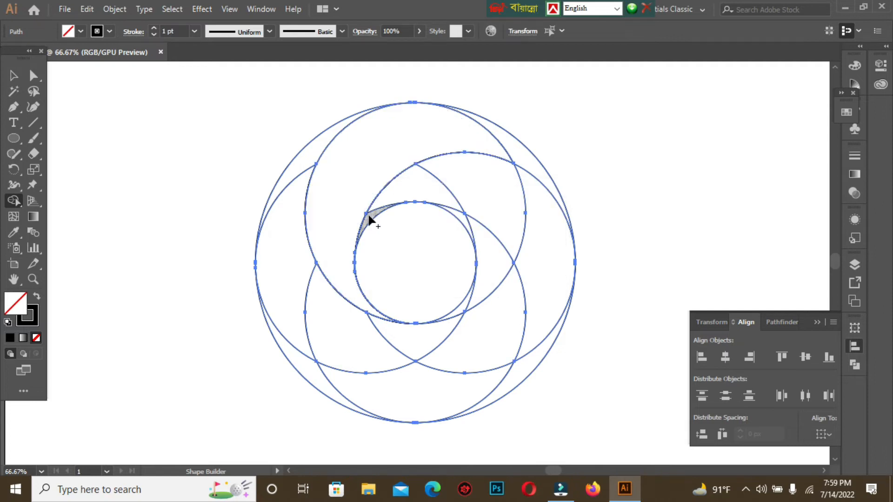
pyautogui.moveTo(368, 213)
pyautogui.mouseDown()
pyautogui.moveTo(405, 197)
pyautogui.moveTo(454, 194)
pyautogui.moveTo(502, 209)
pyautogui.moveTo(546, 251)
pyautogui.moveTo(535, 253)
pyautogui.mouseUp()
pyautogui.moveTo(466, 227)
pyautogui.mouseDown()
pyautogui.moveTo(475, 223)
pyautogui.moveTo(484, 328)
pyautogui.moveTo(440, 388)
pyautogui.mouseUp()
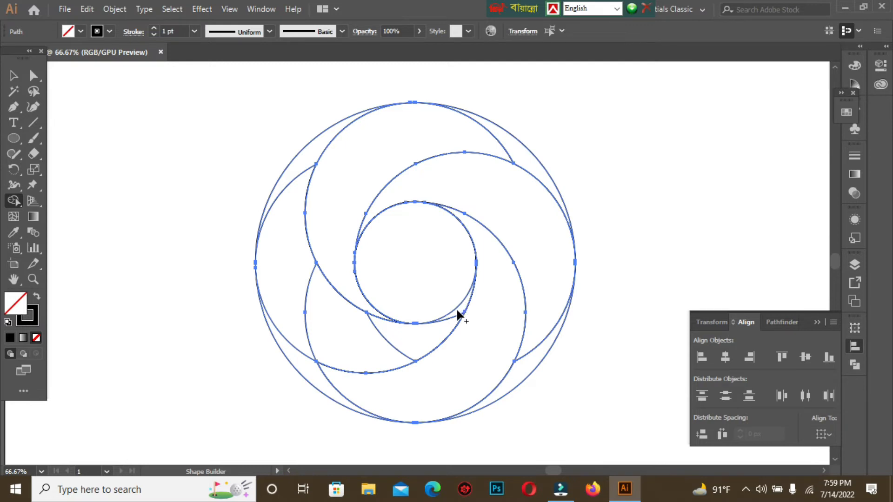
pyautogui.moveTo(460, 313)
pyautogui.mouseDown()
pyautogui.moveTo(409, 329)
pyautogui.moveTo(343, 318)
pyautogui.moveTo(301, 286)
pyautogui.mouseUp()
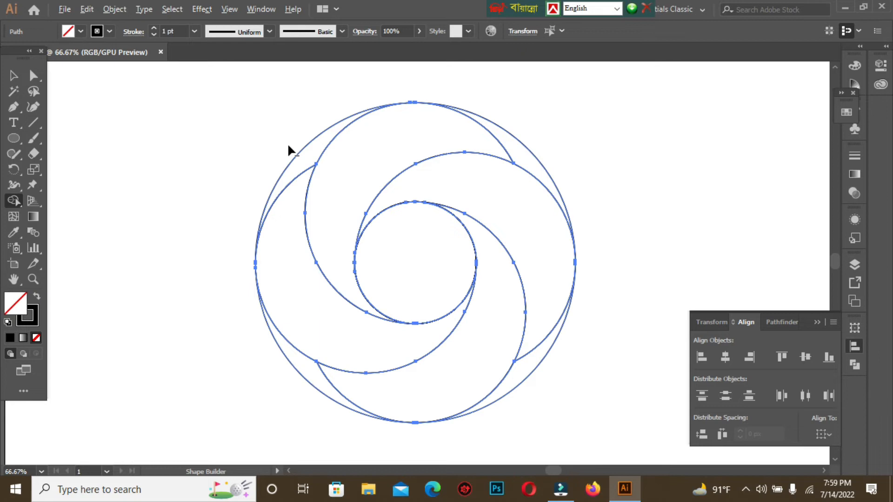
# Step: Delete the four outer slivers between the large circle and the swirl segments, then deselect the artwork
pyautogui.keyDown('alt'); pyautogui.click(299, 158); pyautogui.keyUp('alt')
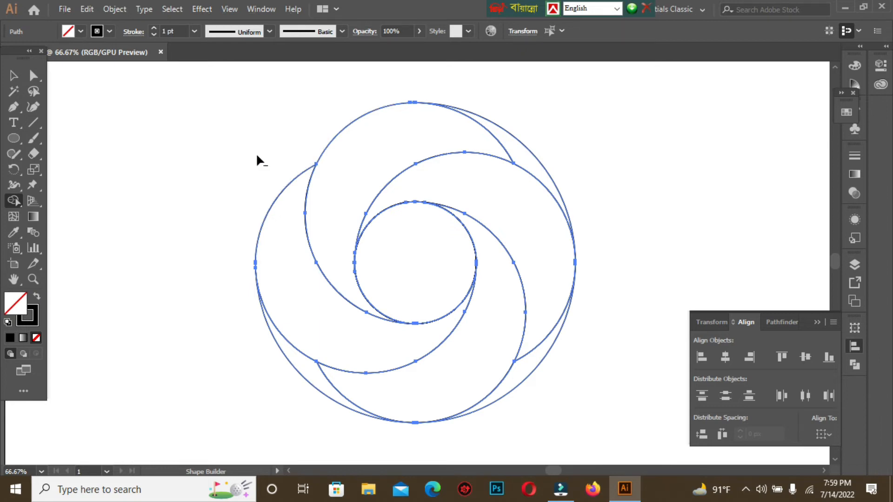
pyautogui.keyDown('alt'); pyautogui.click(542, 168); pyautogui.keyUp('alt')
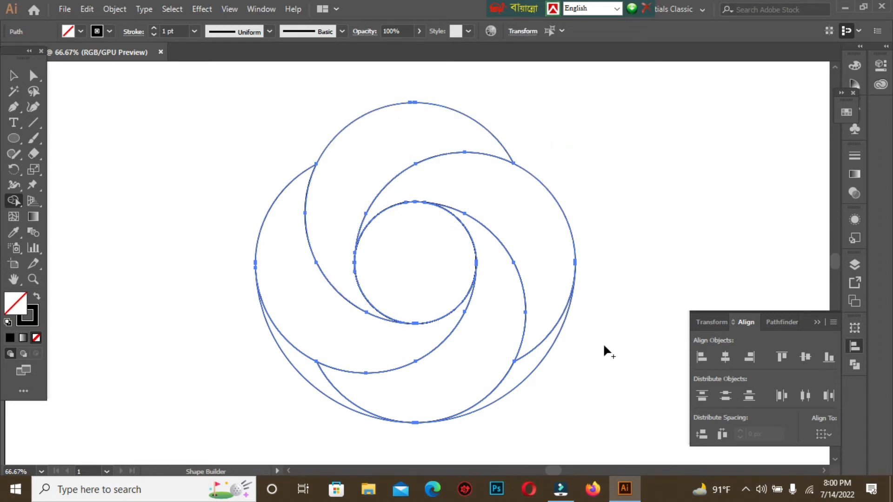
pyautogui.keyDown('alt'); pyautogui.click(534, 367); pyautogui.keyUp('alt')
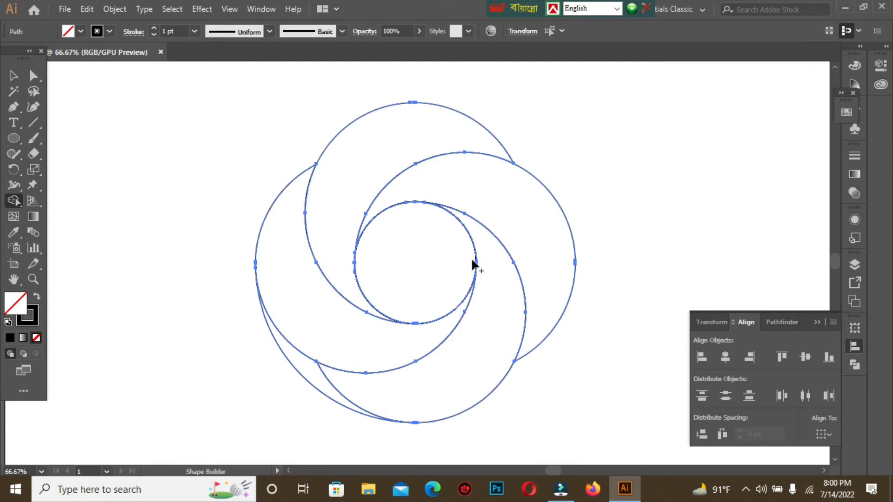
pyautogui.keyDown('alt'); pyautogui.click(273, 377); pyautogui.keyUp('alt')
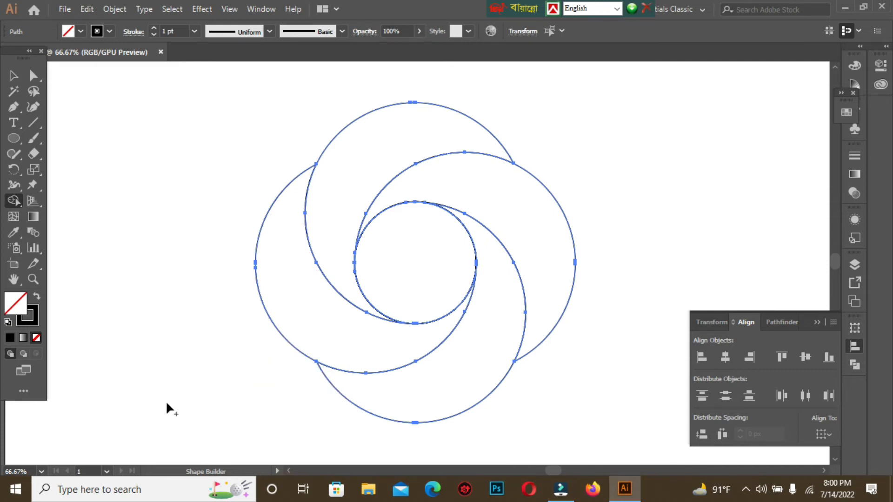
pyautogui.click(14, 76)
pyautogui.click(147, 137)
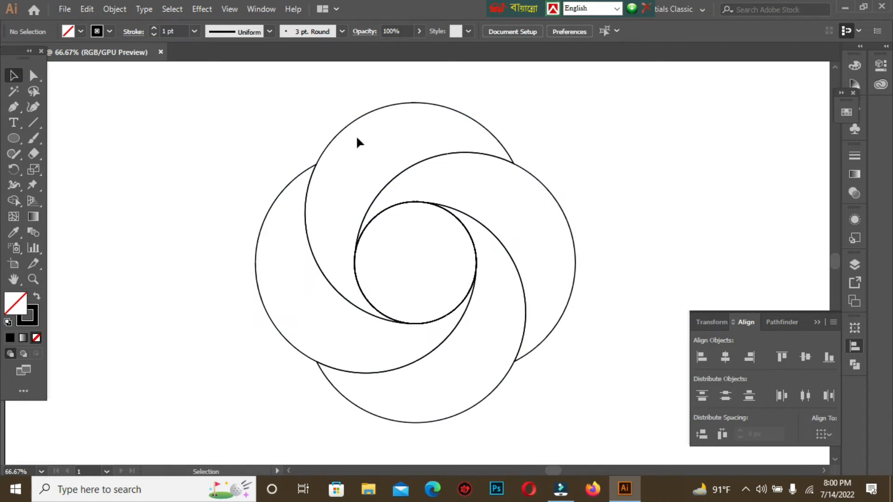
# Step: Fill the upper swirl segment with a linear gradient running from red to black
pyautogui.click(381, 107)
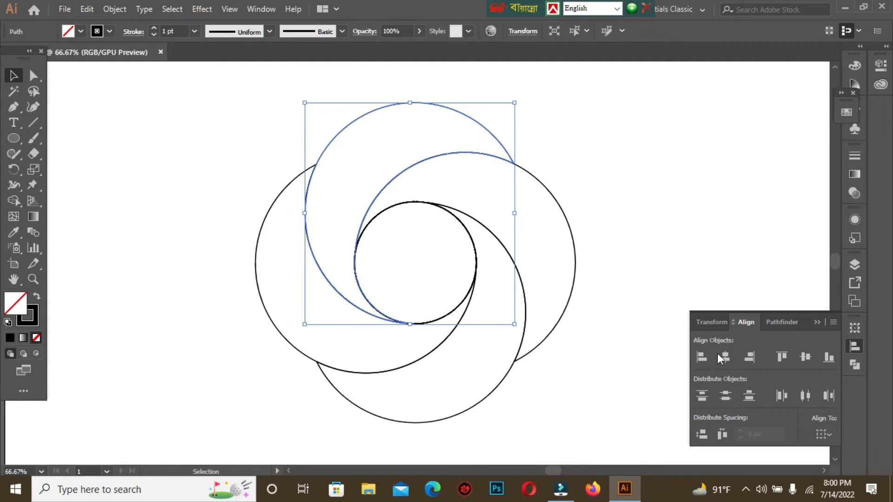
pyautogui.click(814, 318)
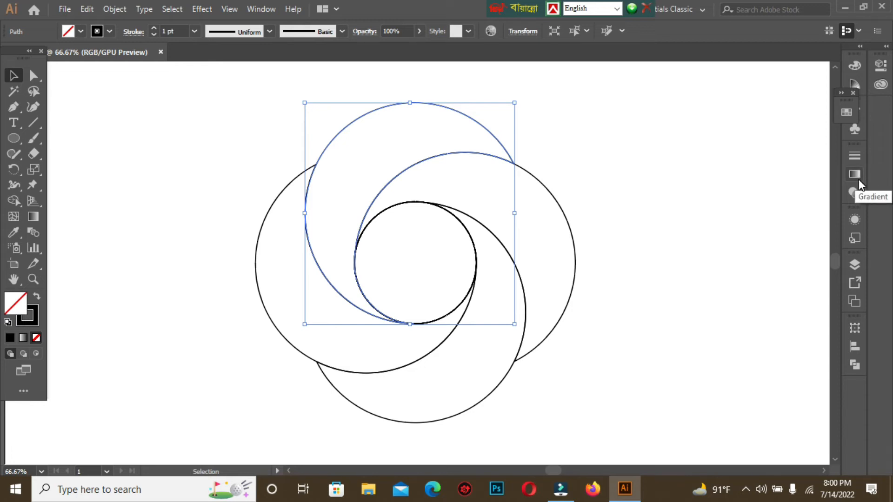
pyautogui.press('g')
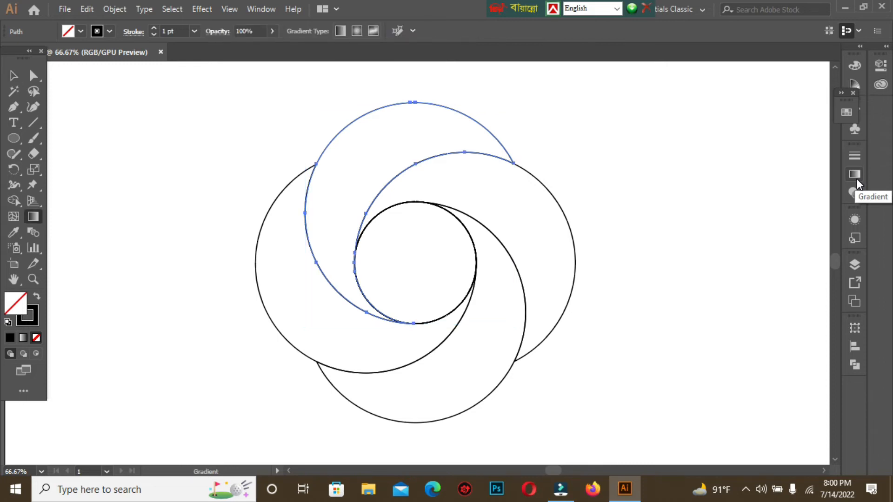
pyautogui.doubleClick(35, 217)
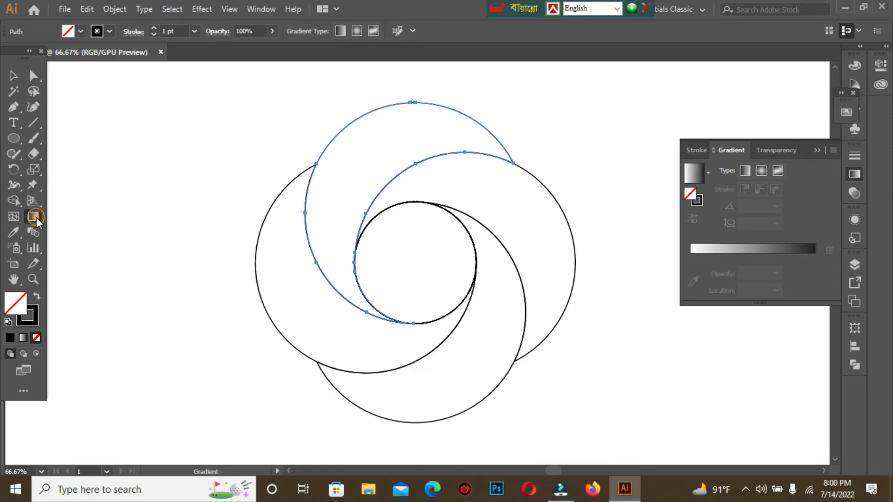
pyautogui.click(733, 250)
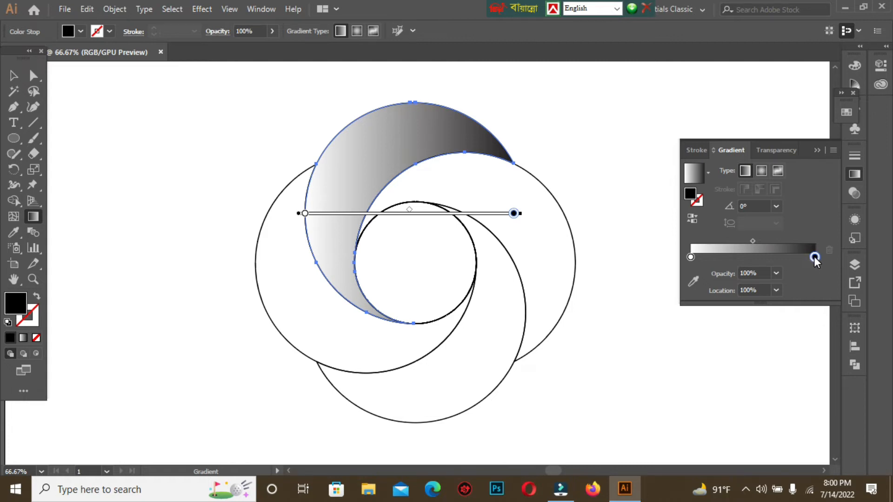
pyautogui.doubleClick(690, 258)
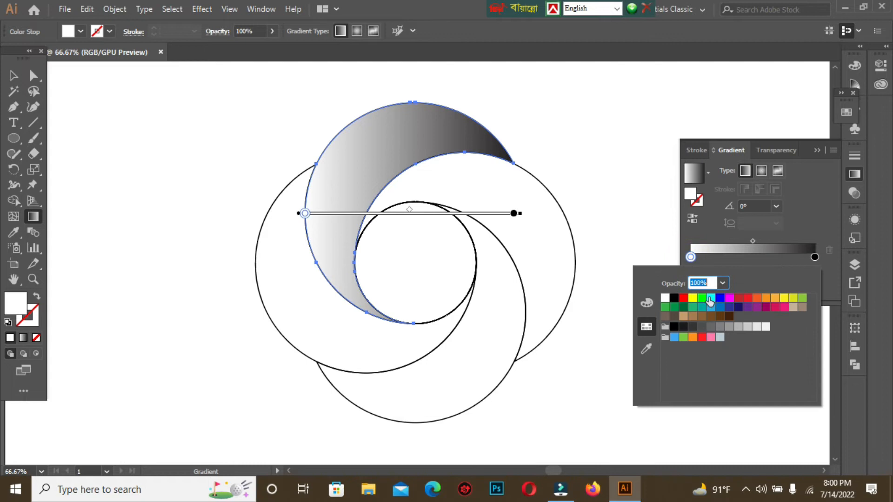
pyautogui.click(683, 300)
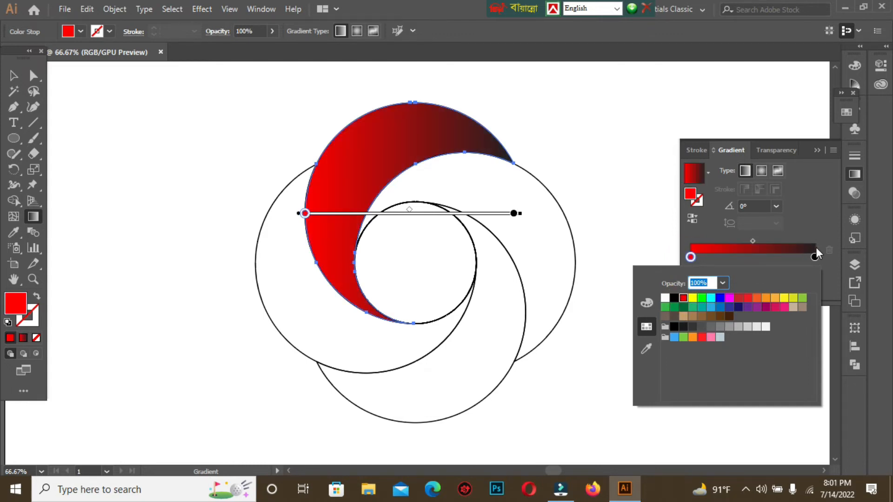
# Step: Set the upper segment's gradient angle to -90° and deselect the segment
pyautogui.click(775, 208)
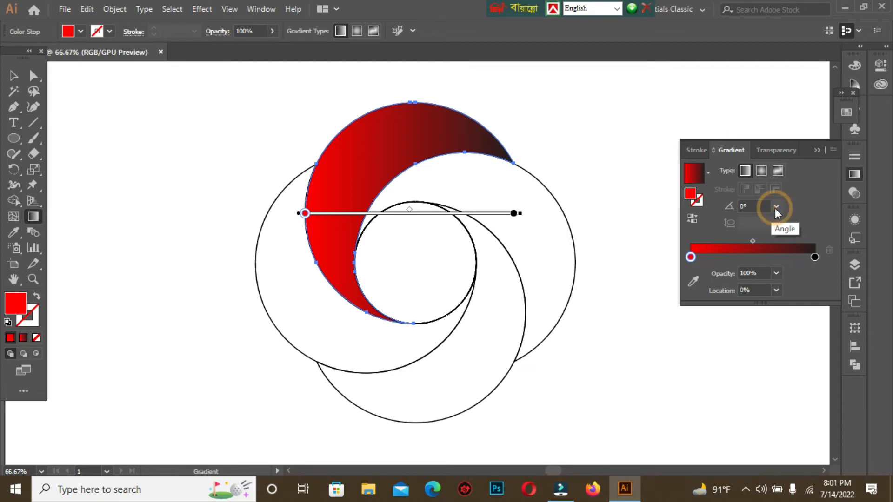
pyautogui.click(775, 205)
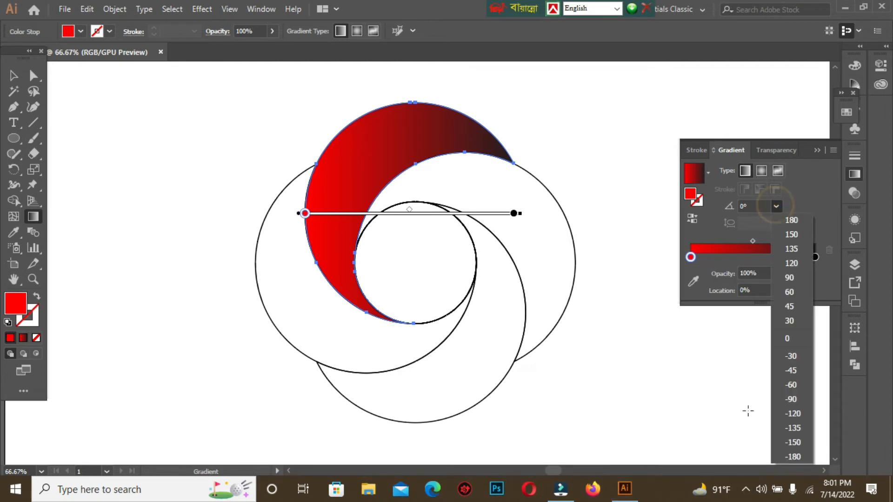
pyautogui.click(795, 399)
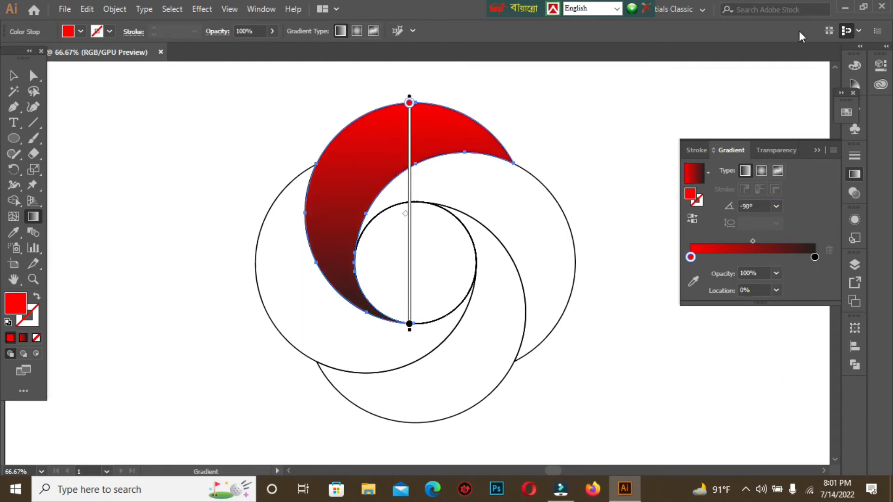
pyautogui.click(13, 75)
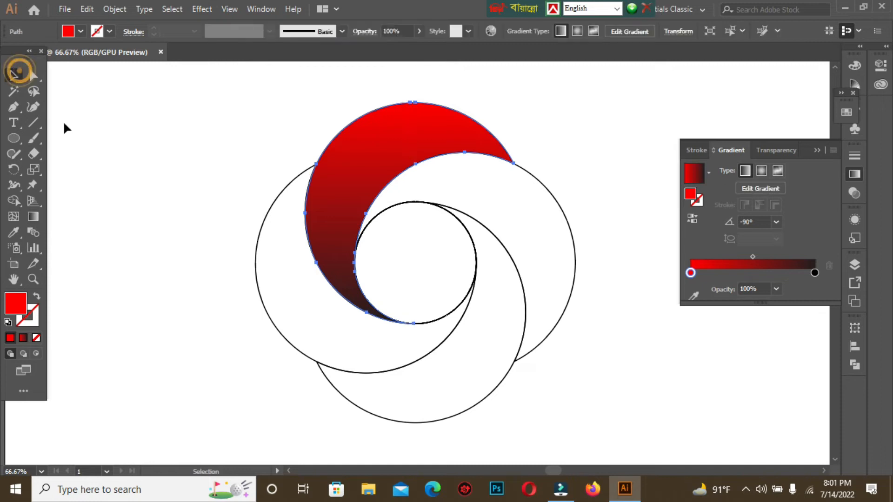
pyautogui.click(182, 134)
# Step: Select all the shapes and copy the upper segment's red-to-black gradient onto them with the Eyedropper
pyautogui.moveTo(195, 104); pyautogui.dragTo(553, 395)
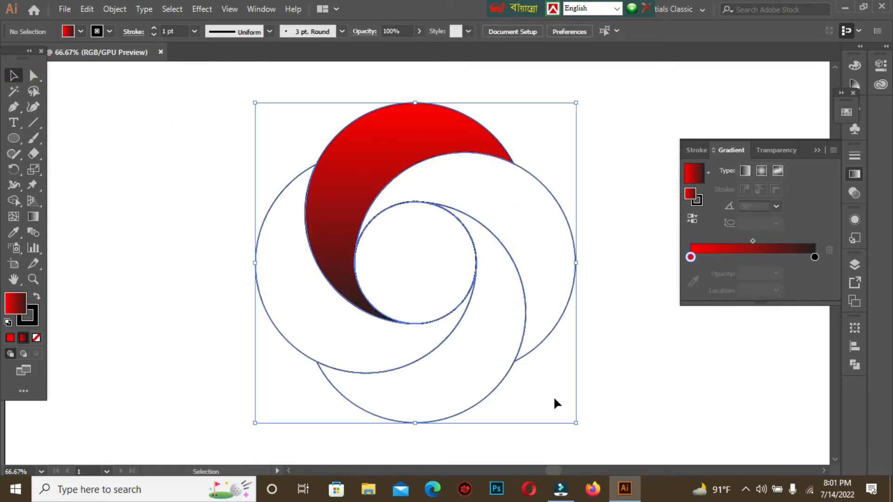
pyautogui.click(15, 234)
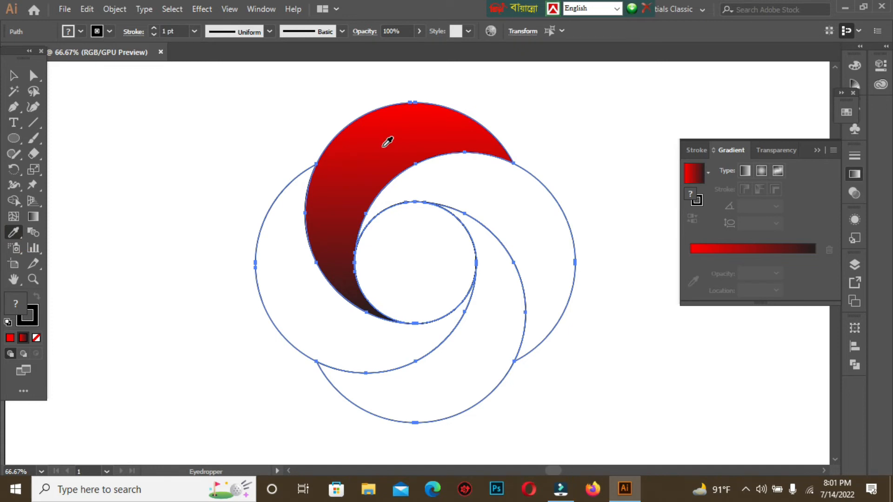
pyautogui.click(368, 142)
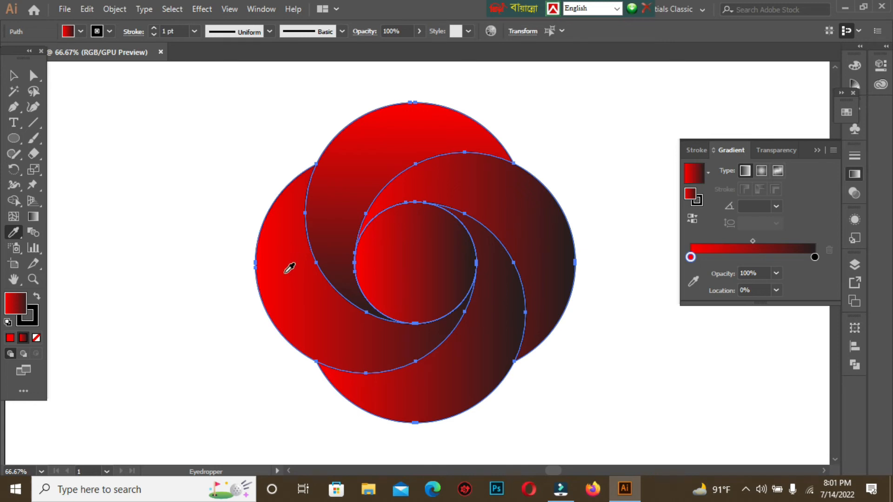
pyautogui.click(14, 75)
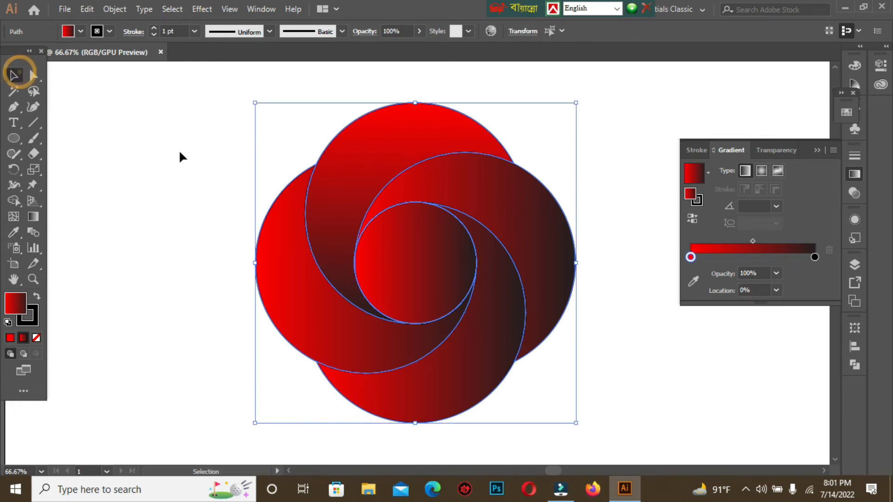
# Step: Remove the central circle from the swirl with Shape Builder and deselect the artwork
pyautogui.click(13, 202)
pyautogui.press('alt')
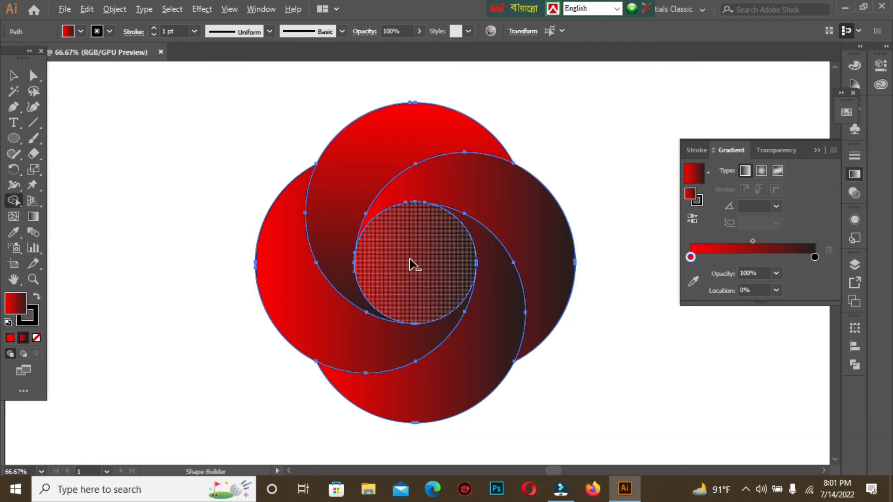
pyautogui.keyDown('alt'); pyautogui.click(411, 264); pyautogui.keyUp('alt')
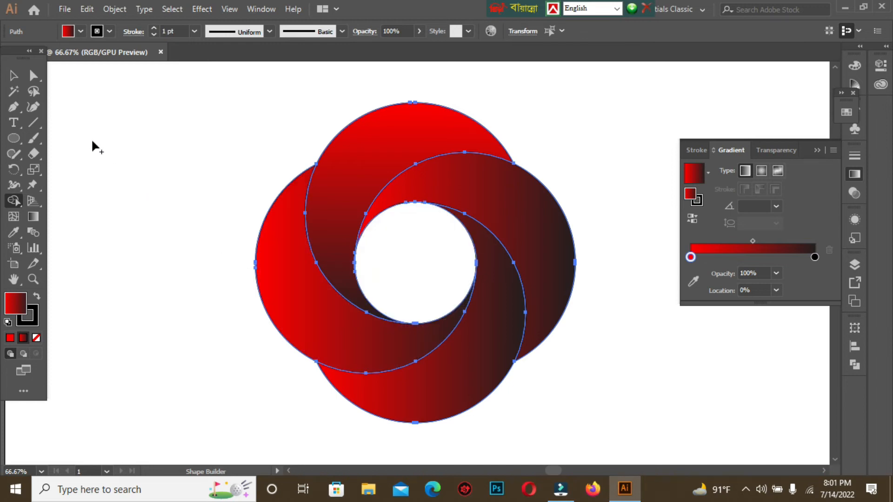
pyautogui.click(13, 75)
pyautogui.click(175, 163)
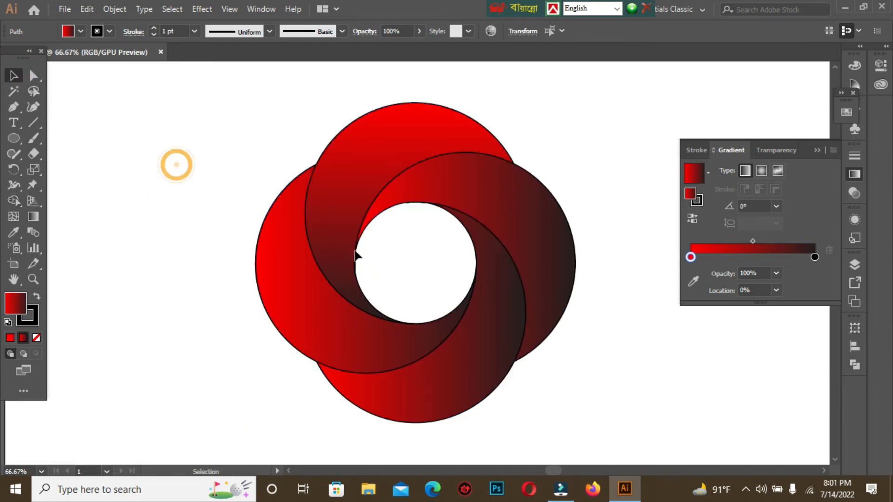
# Step: Reverse the gradients of the right, lower and left swirl segments, then deselect
pyautogui.click(546, 249)
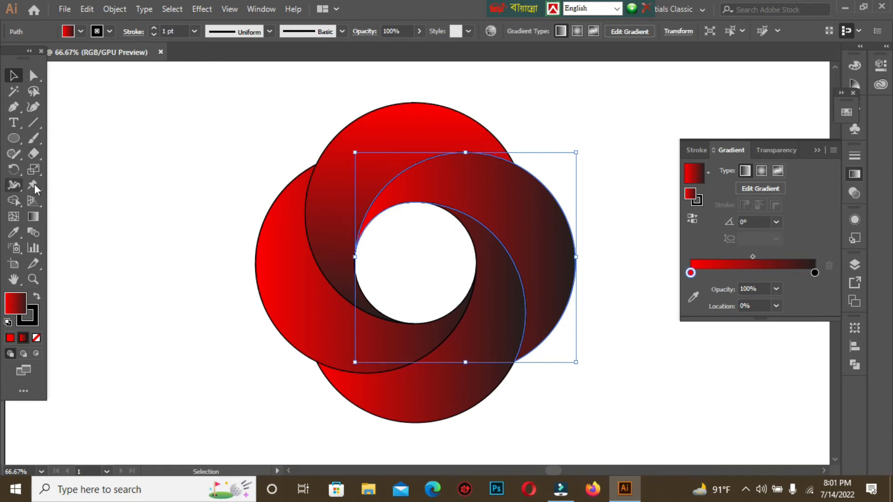
pyautogui.click(691, 219)
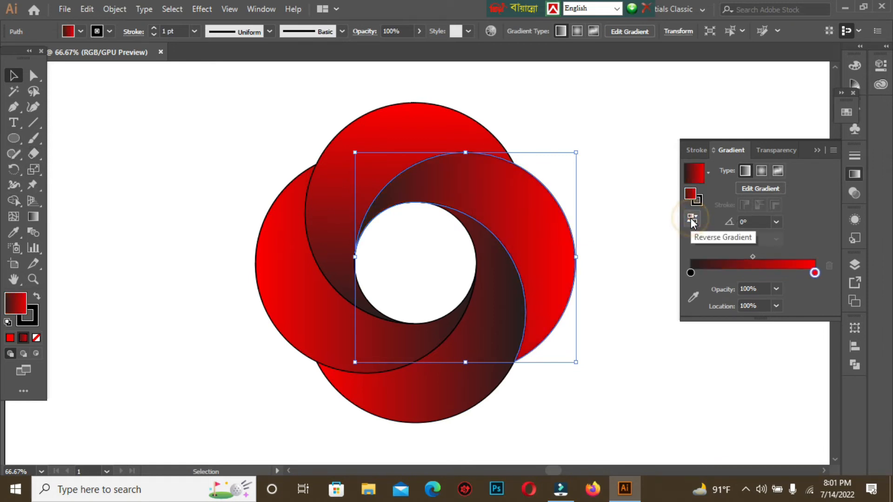
pyautogui.click(464, 373)
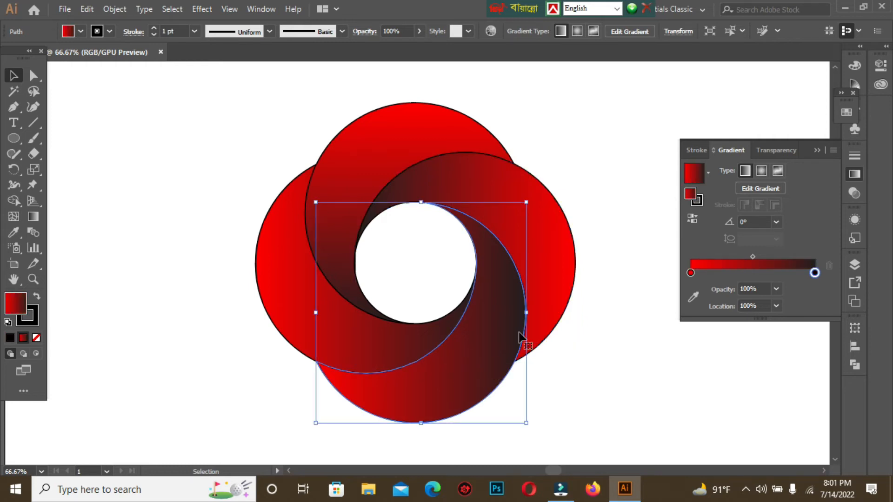
pyautogui.click(692, 218)
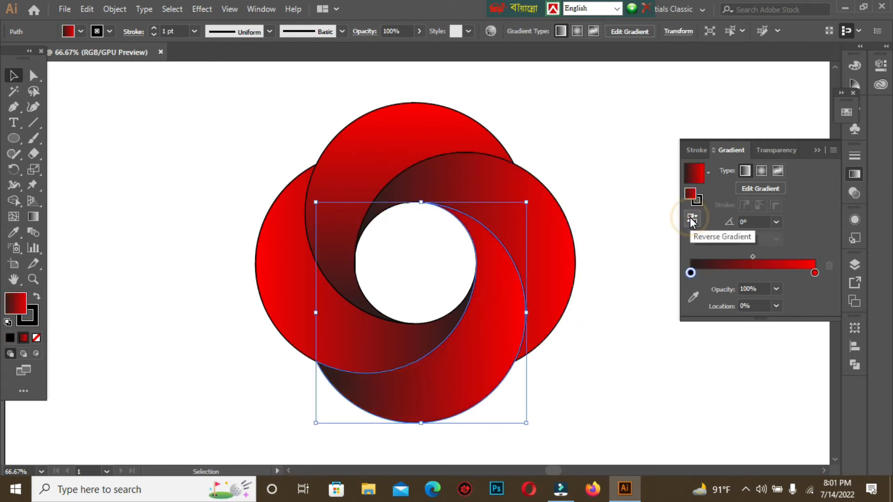
pyautogui.click(300, 302)
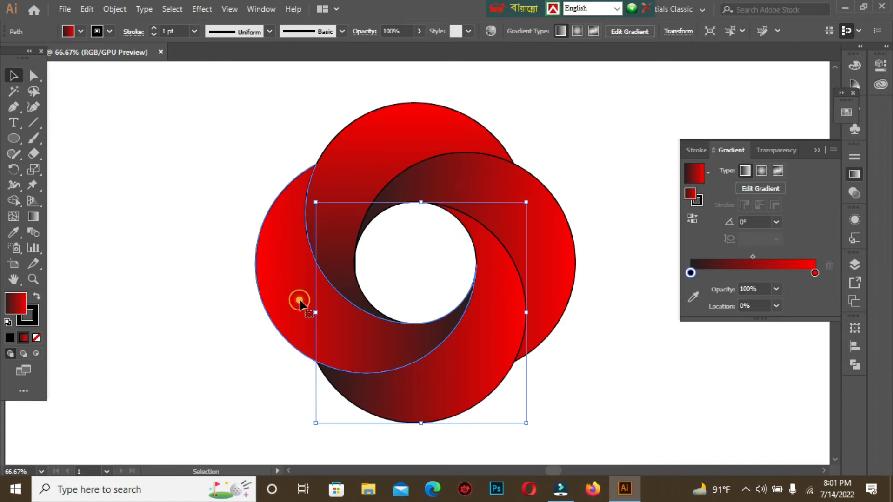
pyautogui.click(692, 219)
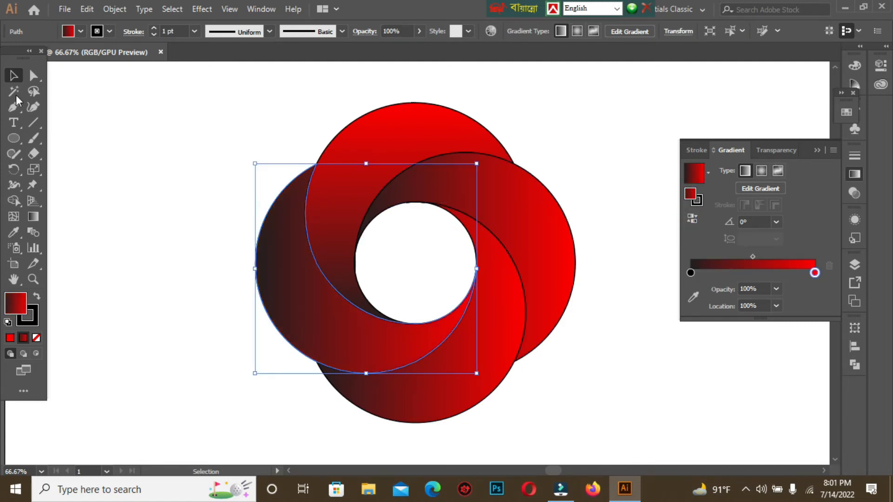
pyautogui.click(161, 114)
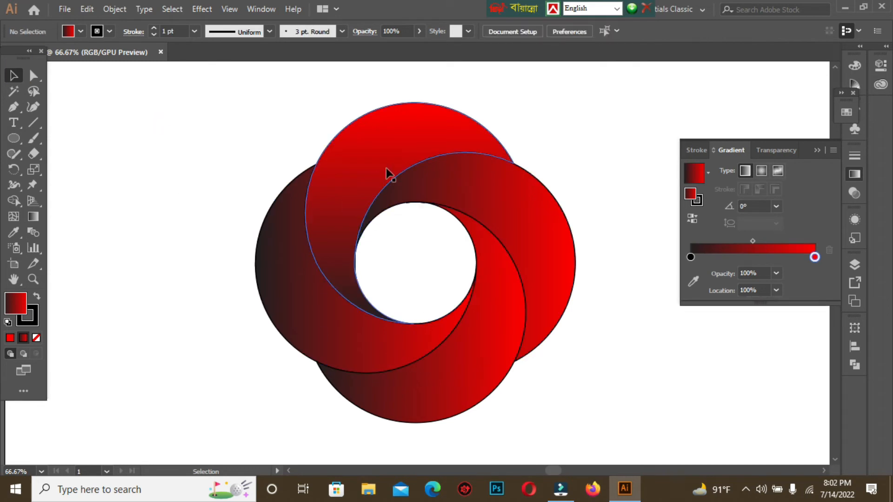
# Step: Redirect the left swirl segment's gradient diagonally at about 144°, from red at the lower inner end to black beyond its upper edge, and deselect
pyautogui.click(280, 275)
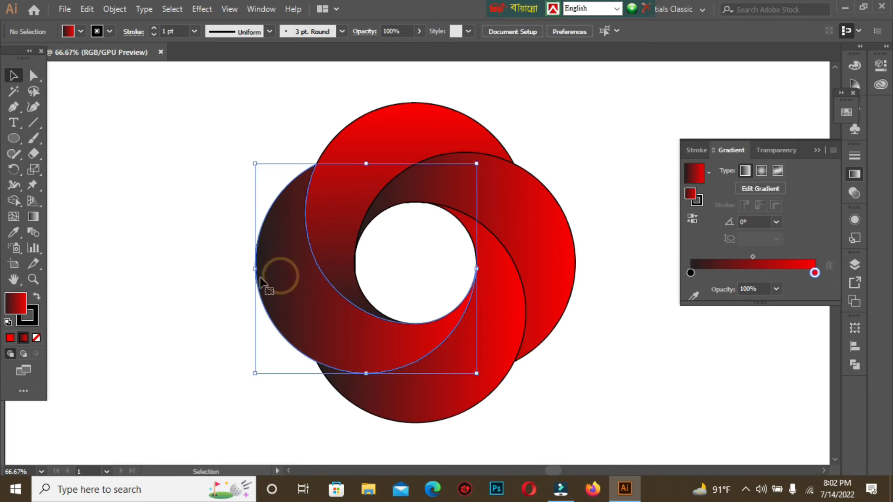
pyautogui.click(33, 217)
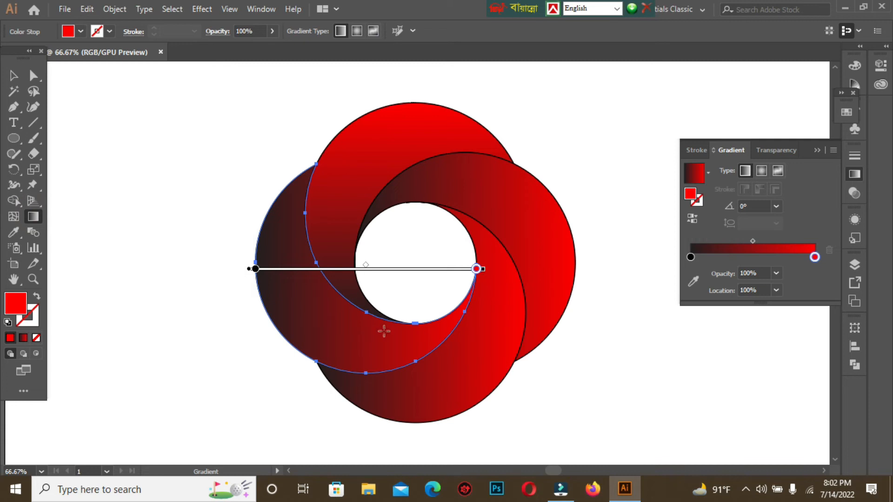
pyautogui.moveTo(393, 354); pyautogui.dragTo(324, 321)
pyautogui.click(693, 218)
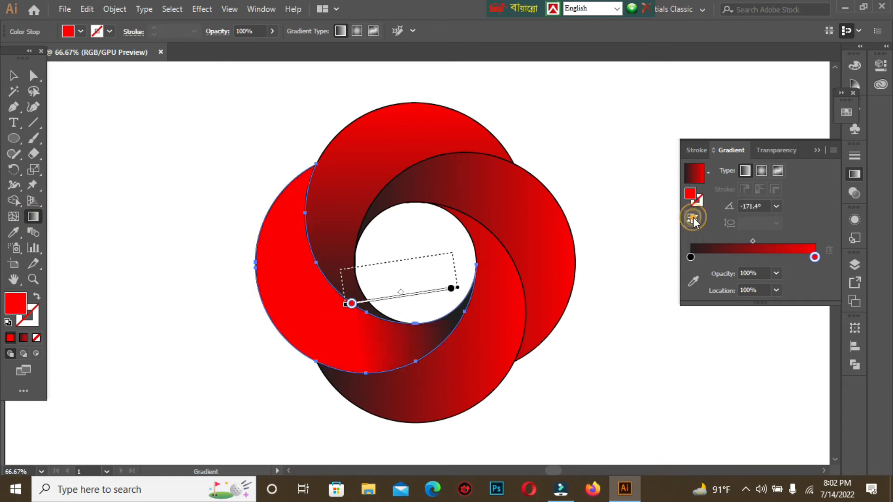
pyautogui.moveTo(442, 335); pyautogui.dragTo(650, 414)
pyautogui.moveTo(428, 311)
pyautogui.mouseDown()
pyautogui.moveTo(365, 310)
pyautogui.moveTo(256, 243)
pyautogui.moveTo(222, 207)
pyautogui.moveTo(200, 146)
pyautogui.mouseUp()
pyautogui.click(19, 67)
pyautogui.click(122, 118)
pyautogui.click(170, 182)
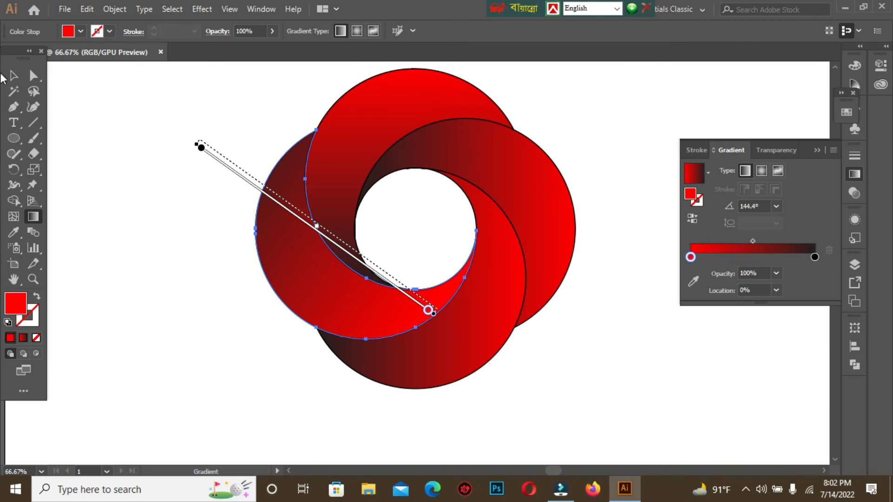
pyautogui.click(14, 75)
pyautogui.click(572, 392)
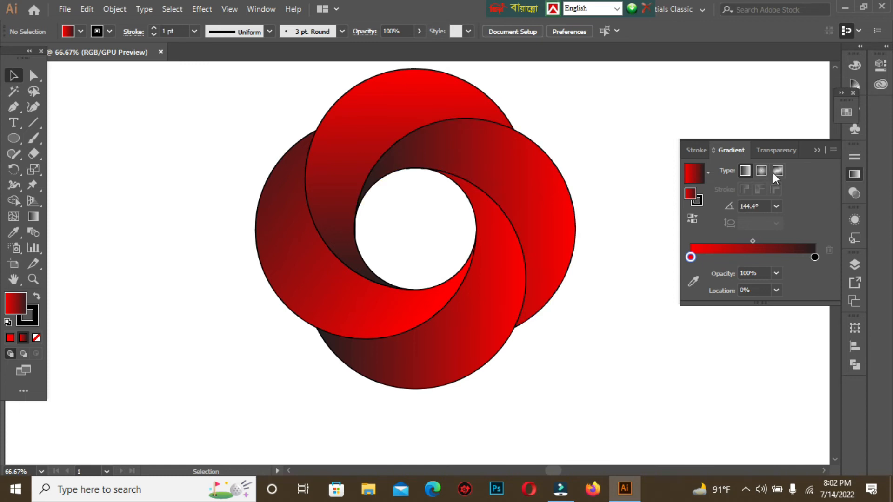
pyautogui.click(817, 150)
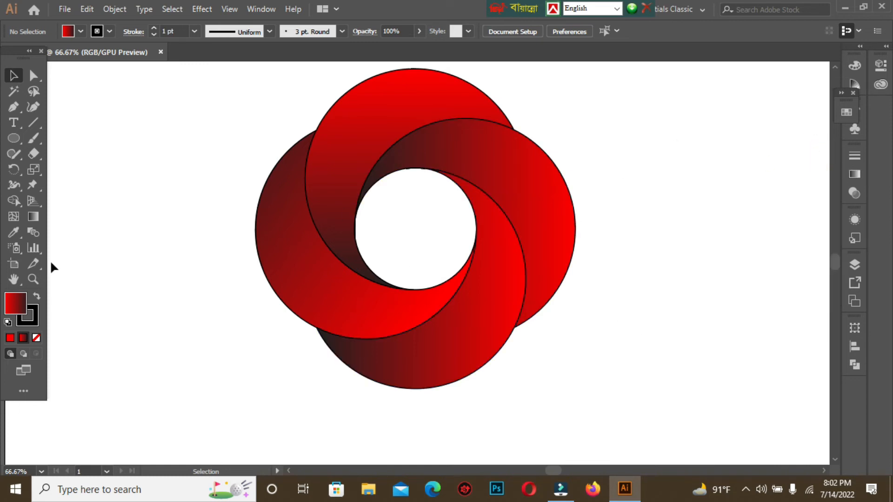
# Step: Draw a rectangle across the whole artboard and stretch its upper edge slightly past the artboard's upper edge
pyautogui.moveTo(249, 151); pyautogui.dragTo(266, 188)
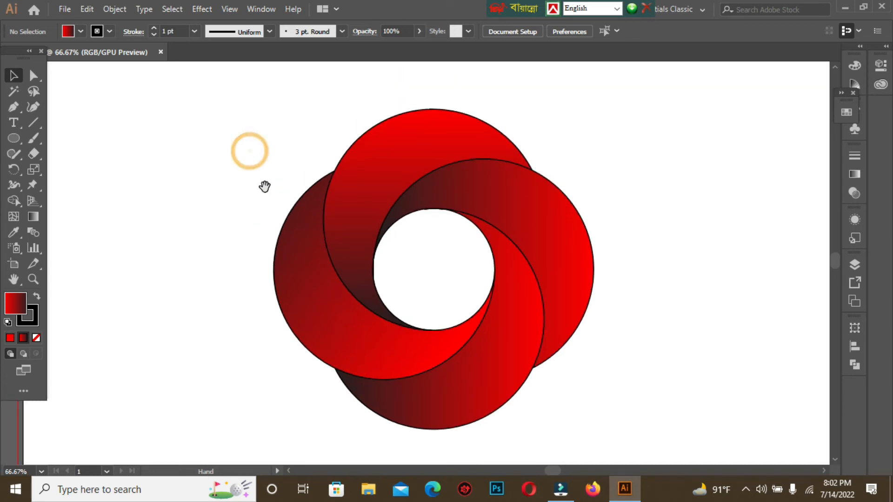
pyautogui.hotkey('ctrl', '-')
pyautogui.hotkey('ctrl', '-')
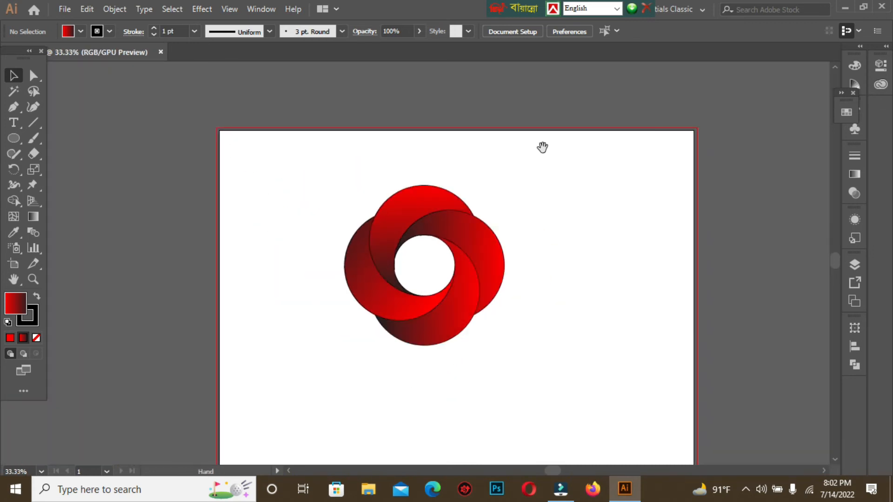
pyautogui.moveTo(568, 247); pyautogui.dragTo(518, 221)
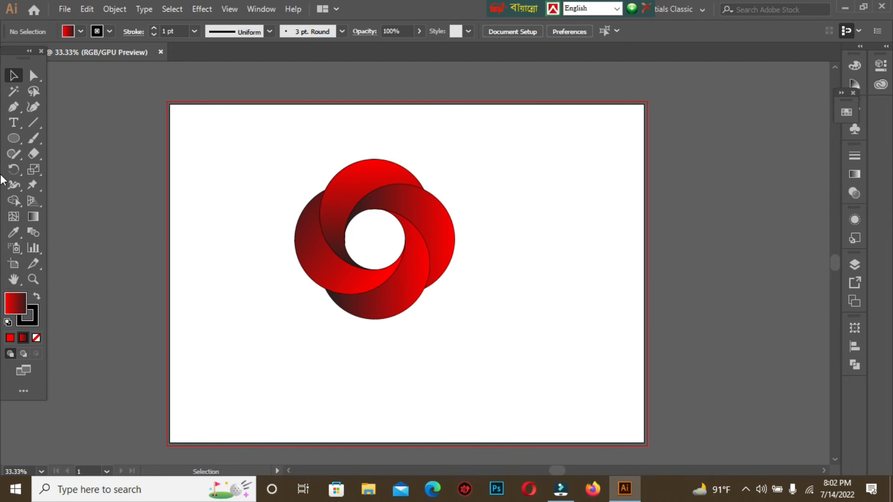
pyautogui.moveTo(13, 138); pyautogui.dragTo(69, 139)
pyautogui.moveTo(170, 107); pyautogui.dragTo(645, 443)
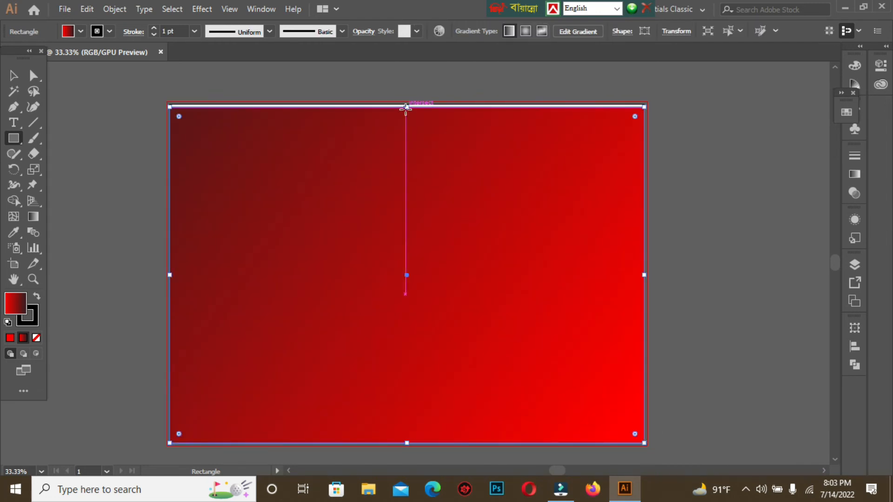
pyautogui.moveTo(406, 108); pyautogui.dragTo(408, 101)
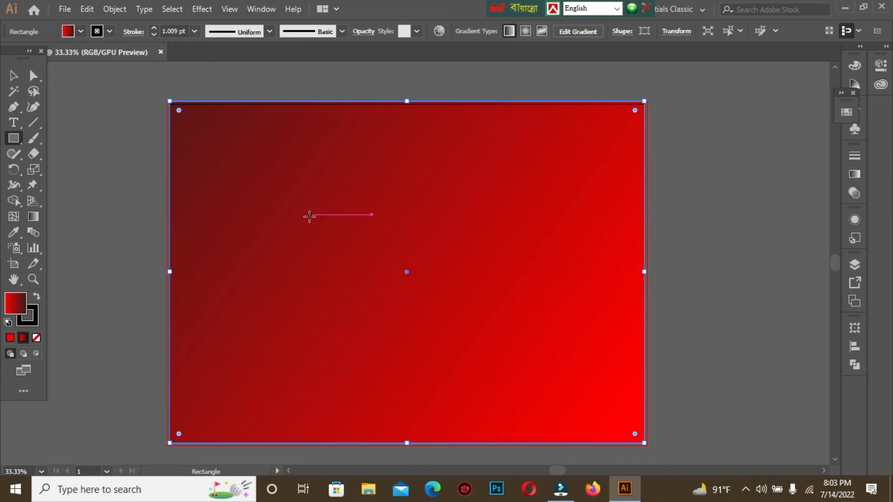
# Step: Send the background rectangle behind the swirl and fill it with the black swatch
pyautogui.rightClick(243, 169)
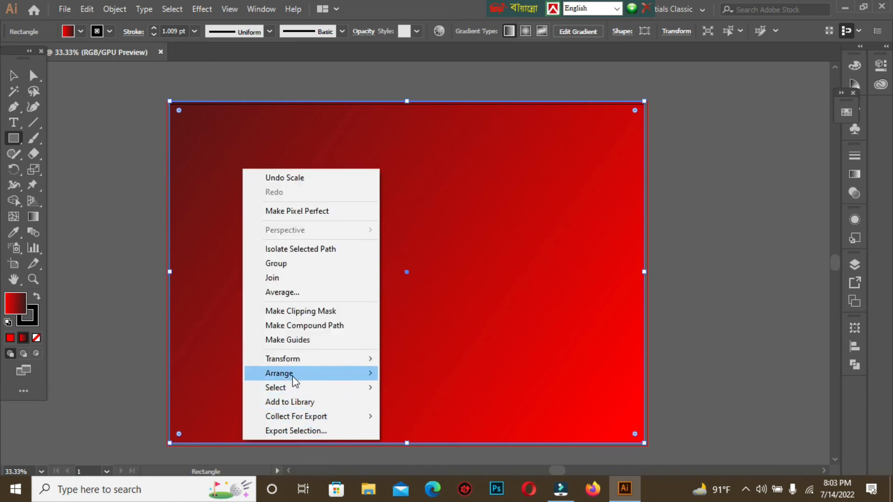
pyautogui.moveTo(294, 381)
pyautogui.click(443, 418)
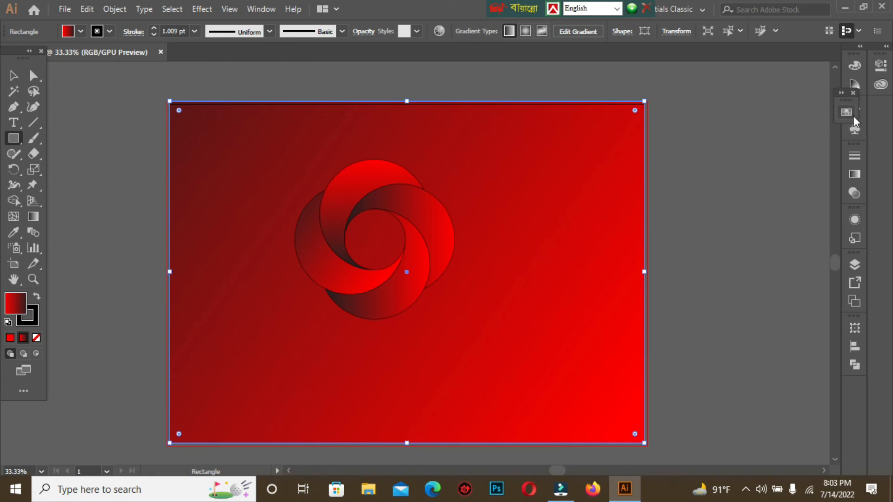
pyautogui.click(270, 11)
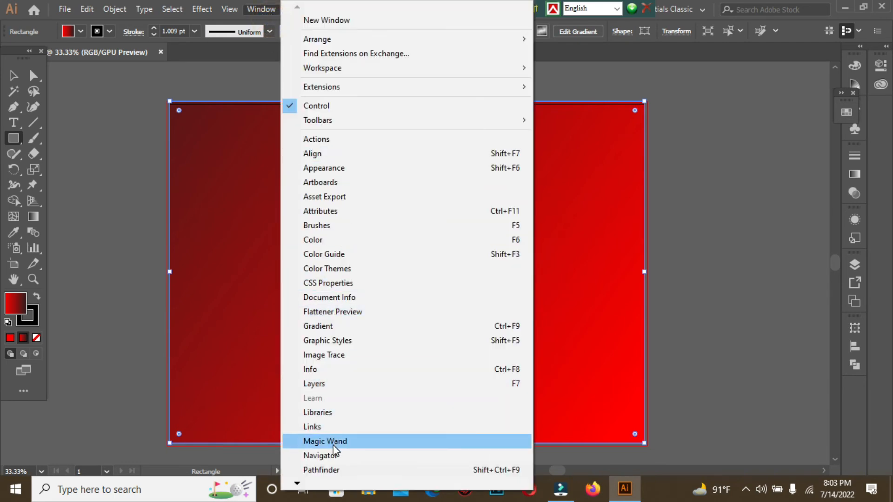
pyautogui.click(297, 489)
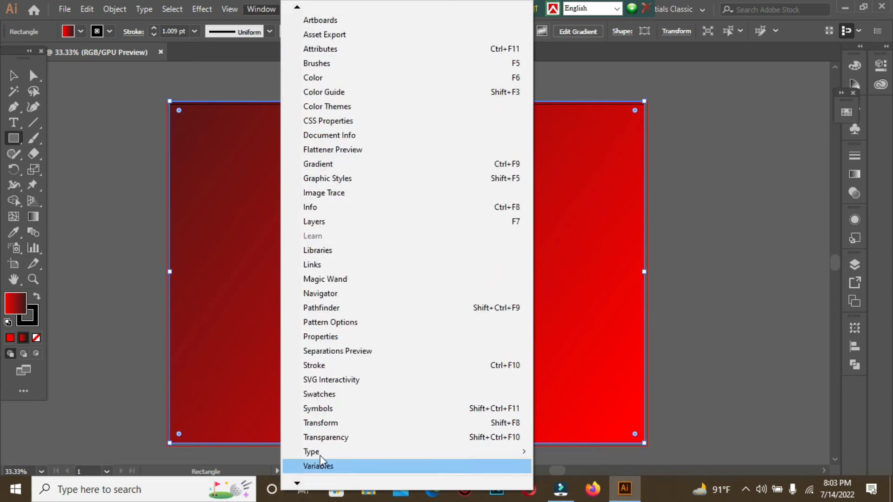
pyautogui.click(347, 403)
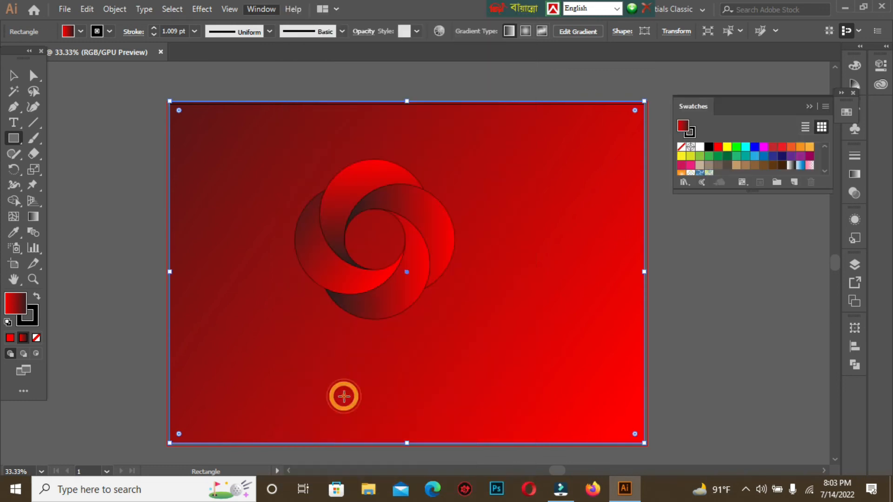
pyautogui.click(708, 147)
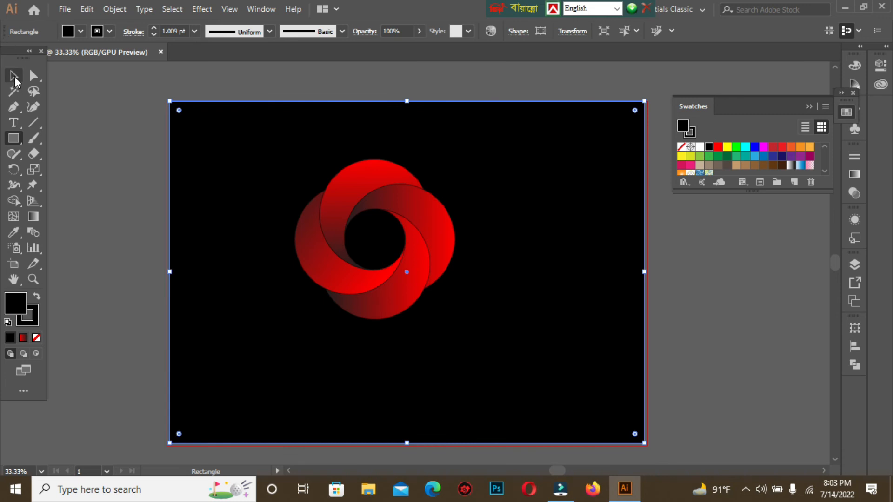
# Step: Try to centre the ungrouped swirl segments horizontally on the background, using the rectangle as key object
pyautogui.click(13, 76)
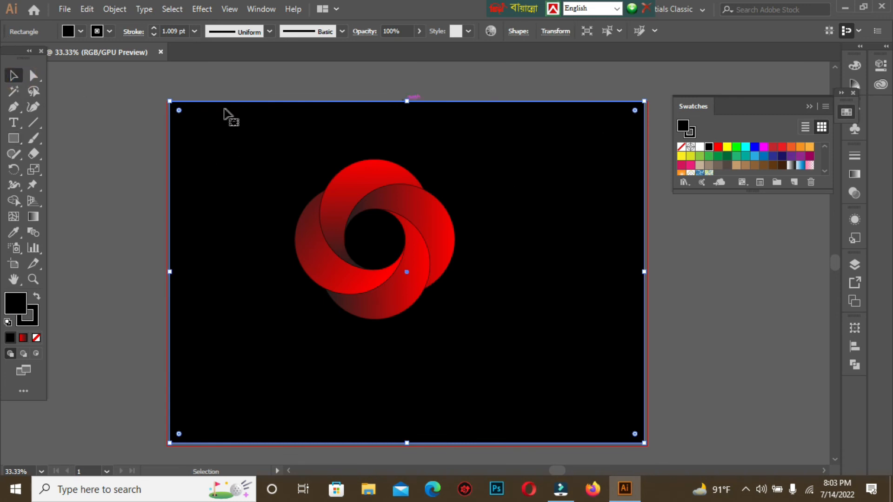
pyautogui.moveTo(123, 92); pyautogui.dragTo(607, 467)
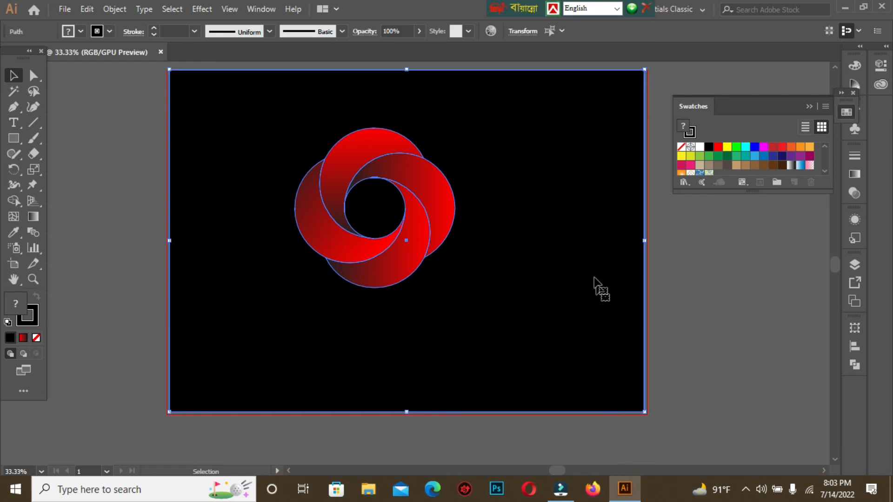
pyautogui.click(460, 73)
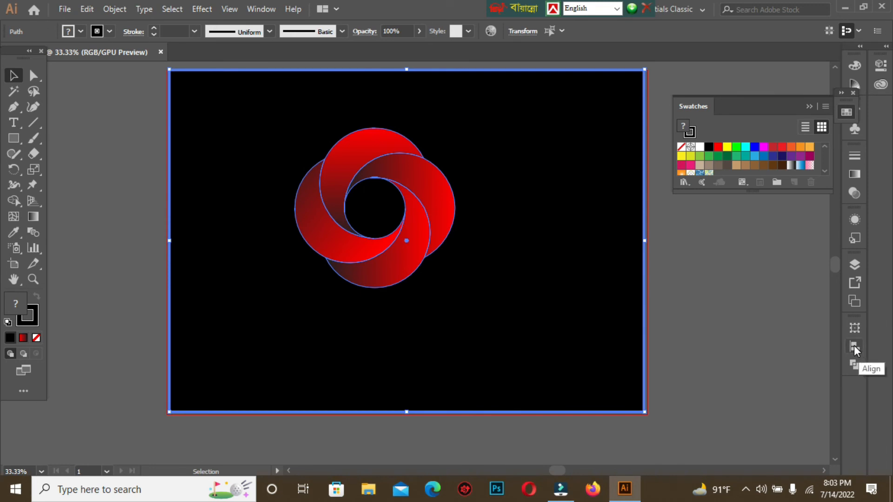
pyautogui.click(260, 8)
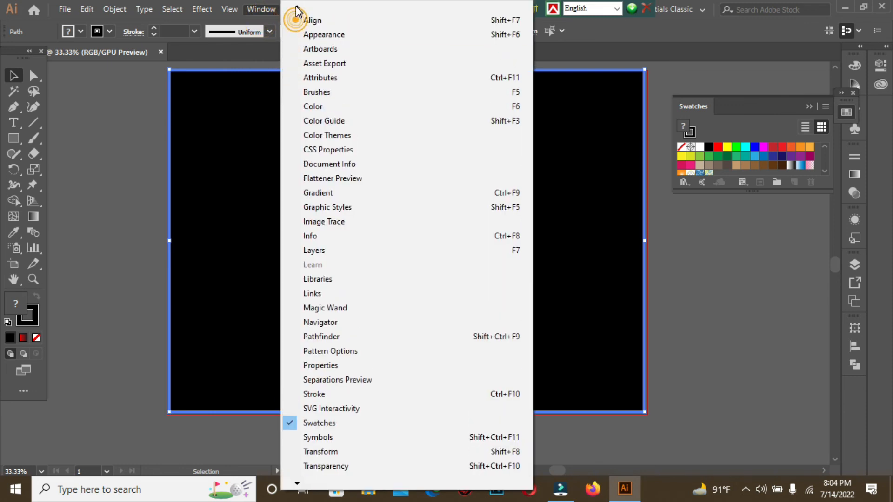
pyautogui.click(313, 20)
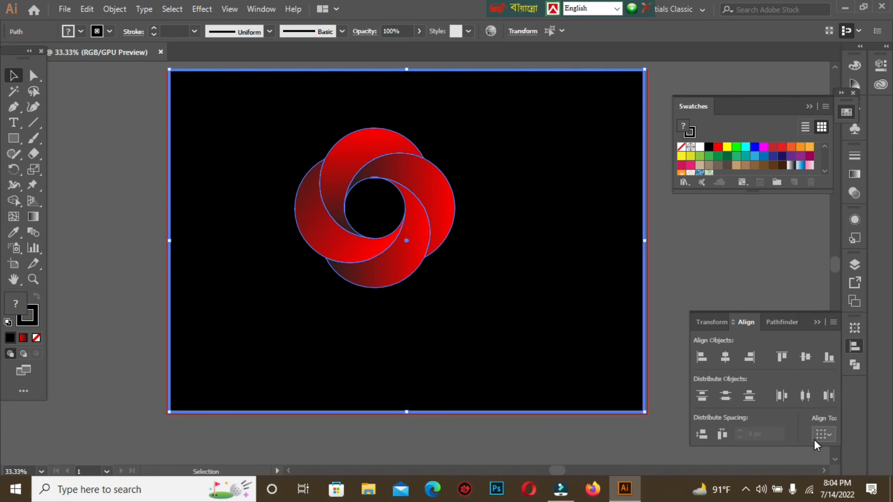
pyautogui.click(724, 360)
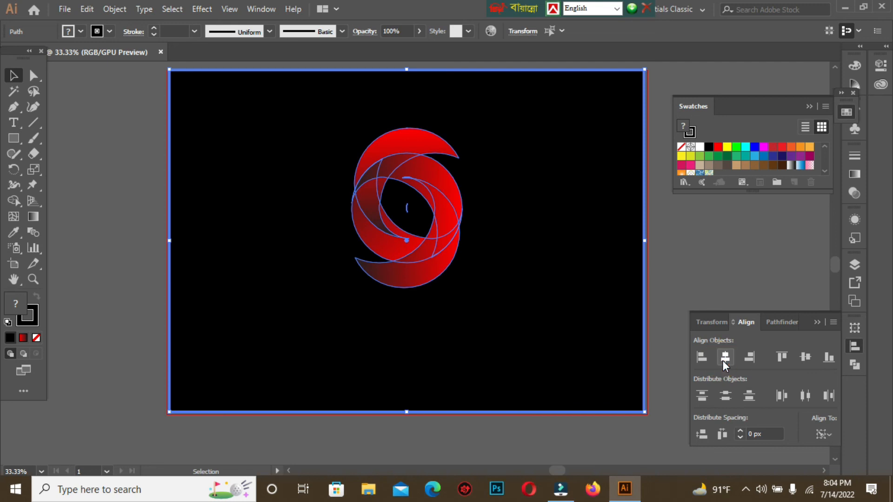
pyautogui.click(721, 361)
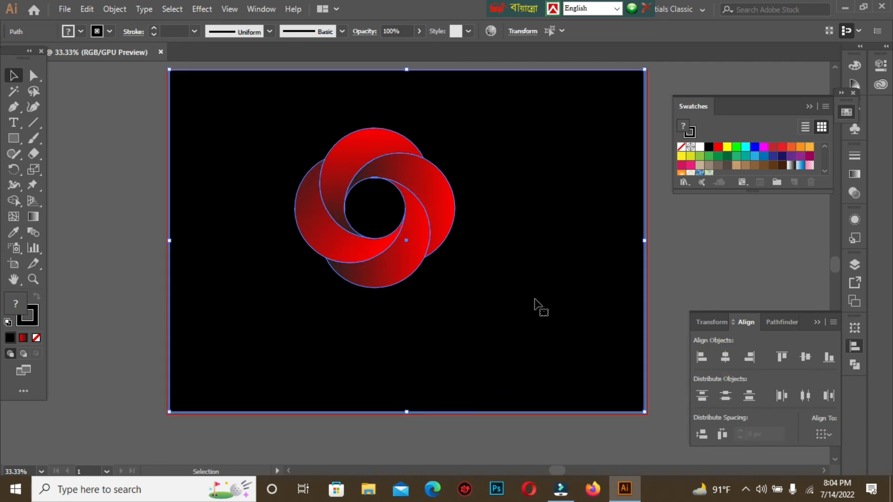
# Step: Move the black background aside, group all the swirl segments, and move the background back over the artboard
pyautogui.click(112, 130)
pyautogui.moveTo(276, 151); pyautogui.dragTo(211, 401)
pyautogui.moveTo(255, 148); pyautogui.dragTo(470, 267)
pyautogui.hotkey('ctrl', 'g')
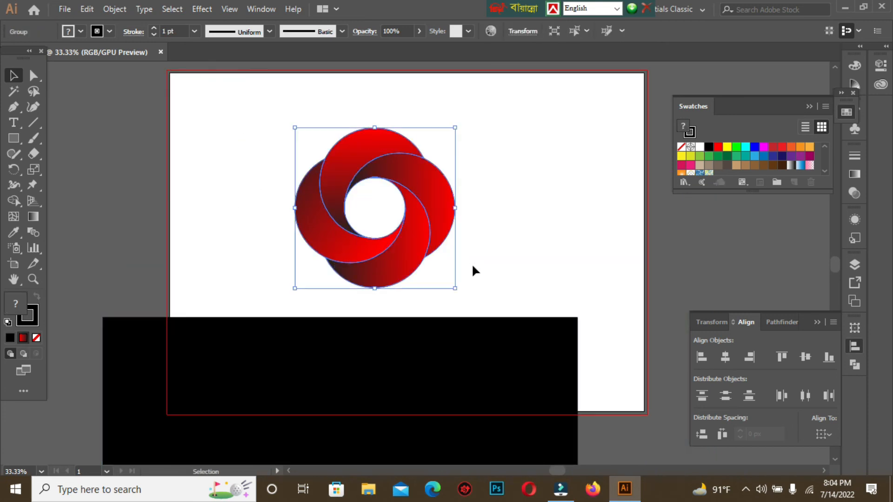
pyautogui.moveTo(341, 369); pyautogui.dragTo(401, 116)
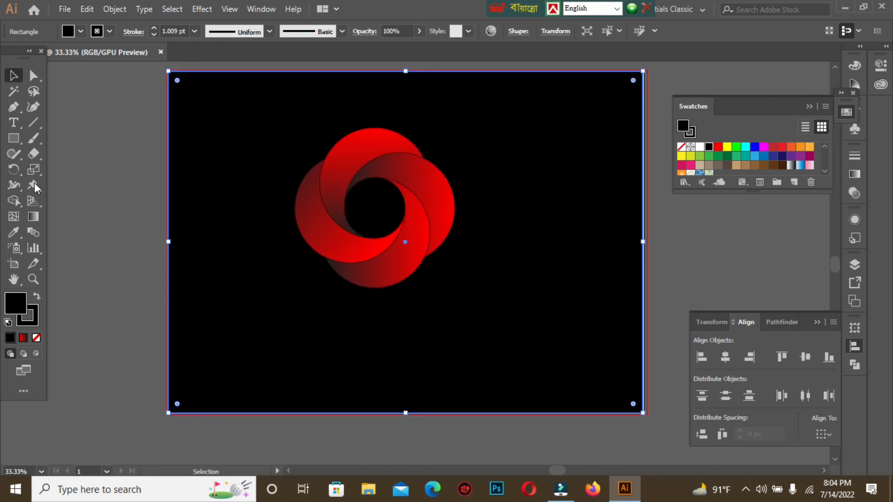
# Step: Centre the grouped swirl horizontally and vertically on the black background, using the background as key object
pyautogui.click(89, 175)
pyautogui.moveTo(95, 91); pyautogui.dragTo(368, 378)
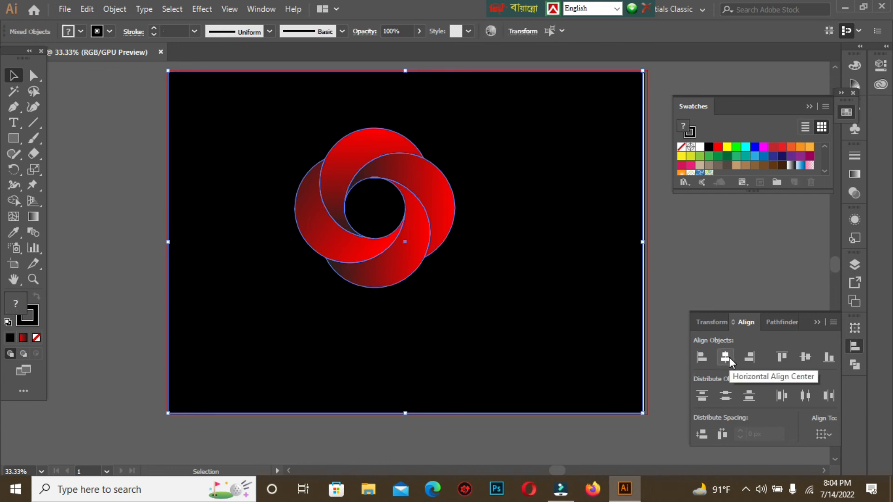
pyautogui.click(556, 96)
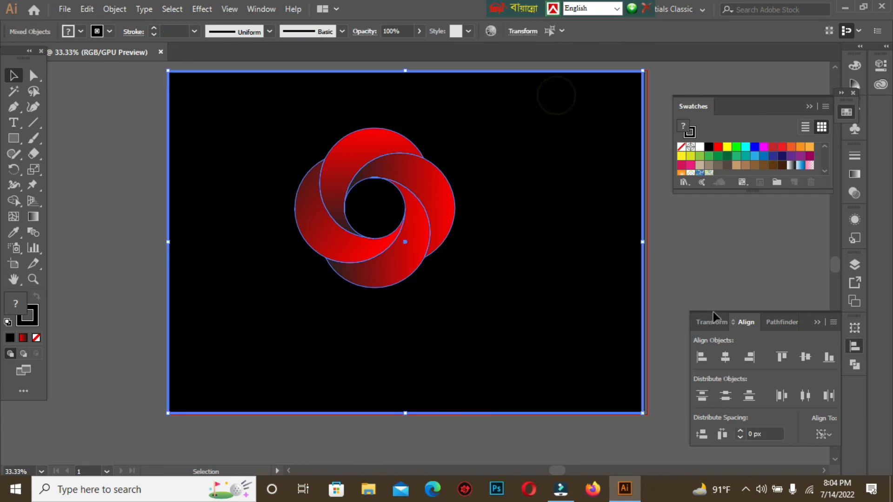
pyautogui.click(730, 359)
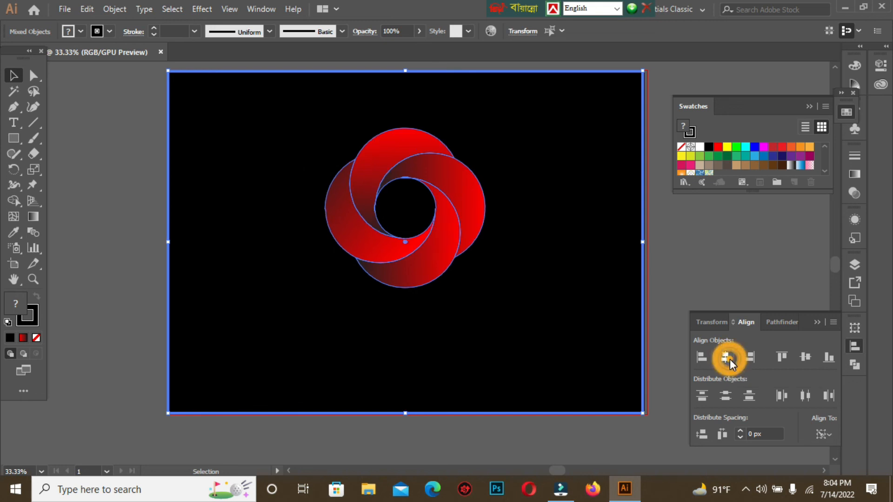
pyautogui.click(806, 358)
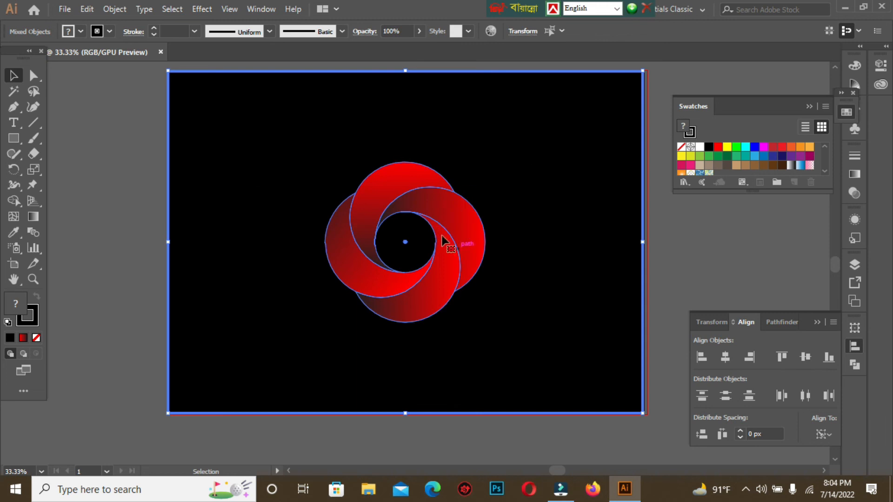
# Step: Select only the black background rectangle and lock it
pyautogui.click(68, 124)
pyautogui.click(244, 91)
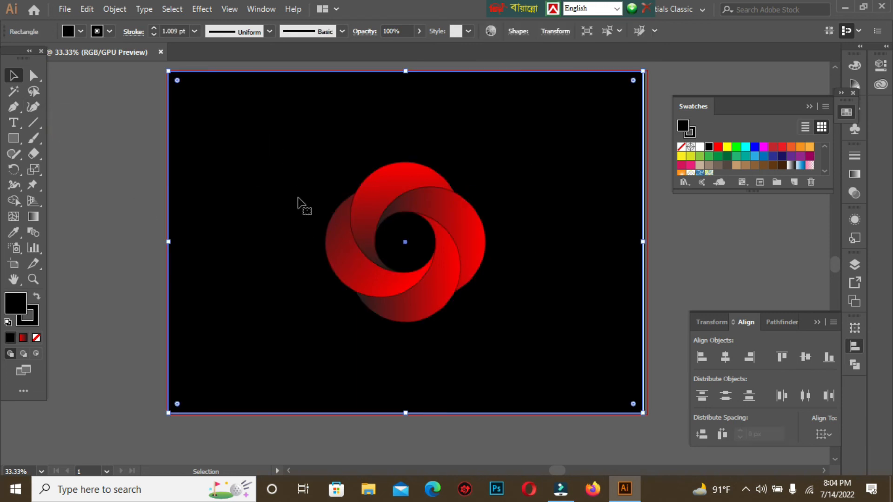
pyautogui.hotkey('ctrl', '2')
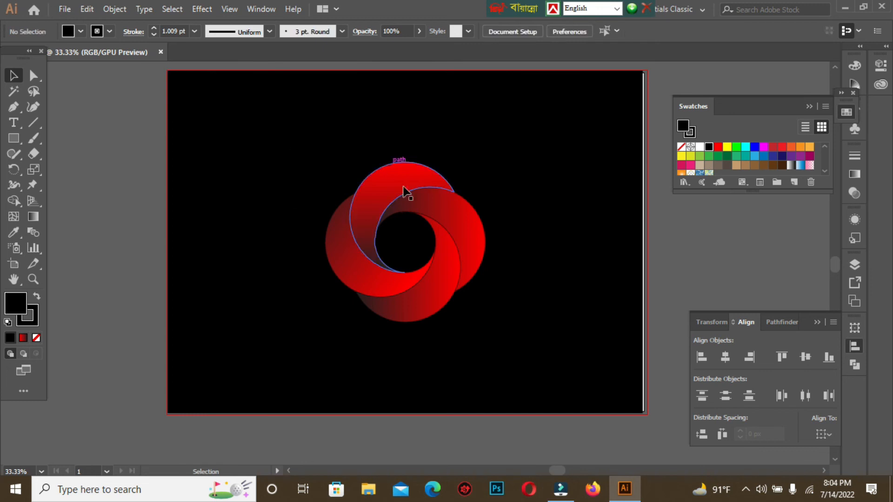
# Step: Enlarge the swirl group proportionally from its centre until it spans most of the artboard's height, then deselect it
pyautogui.moveTo(300, 169); pyautogui.dragTo(494, 327)
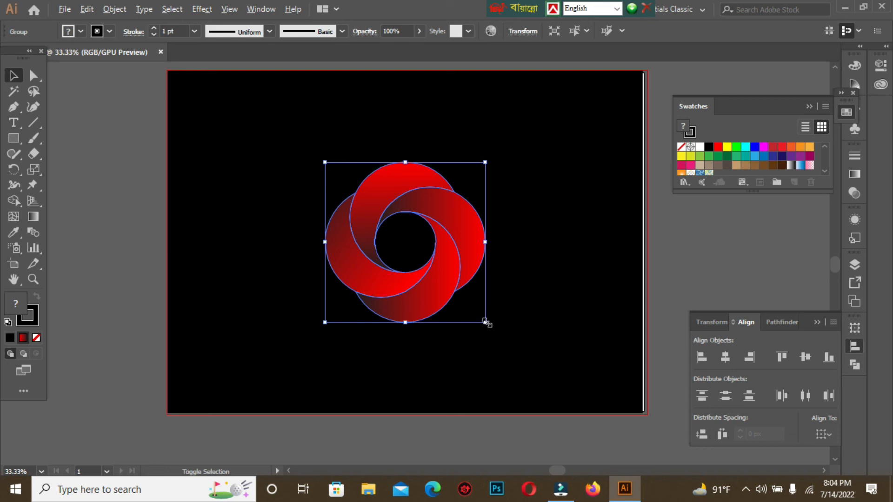
pyautogui.moveTo(485, 323)
pyautogui.mouseDown()
pyautogui.moveTo(584, 399)
pyautogui.moveTo(548, 384)
pyautogui.mouseUp()
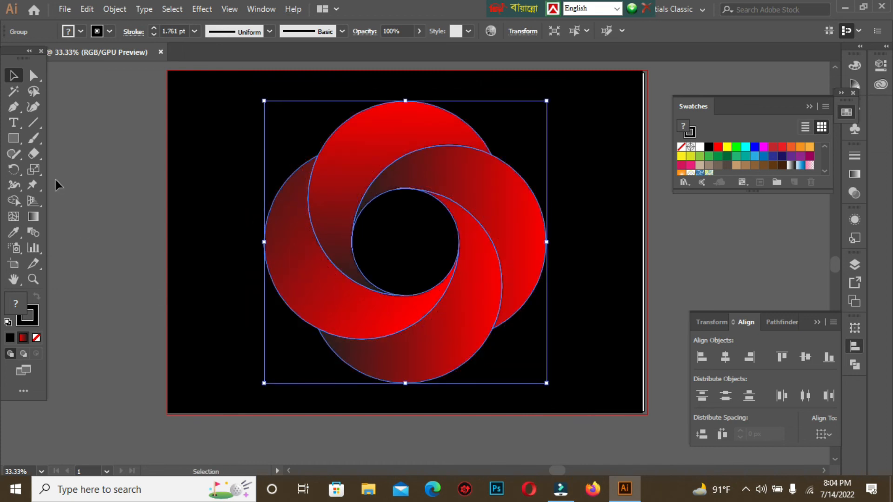
pyautogui.click(104, 121)
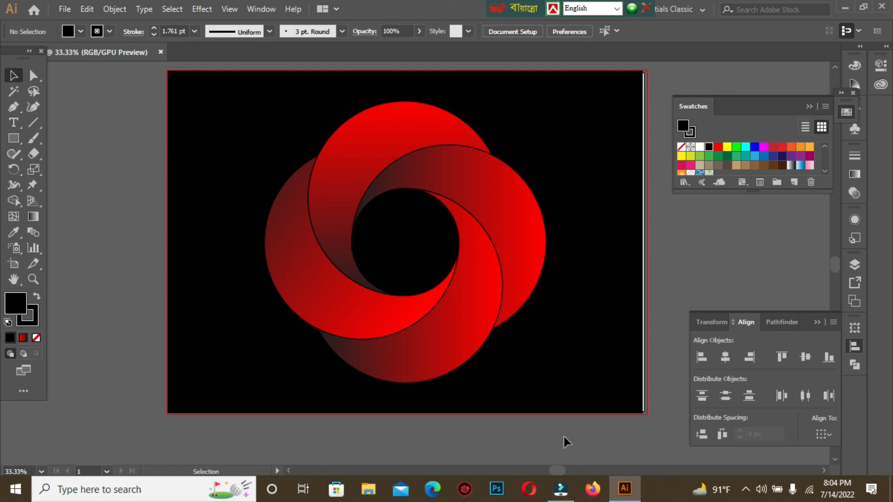
# Step: Unlock the black background, extend its right edge to cover the white artboard strip, then deselect and collapse the open panels
pyautogui.click(623, 229)
pyautogui.press('a')
pyautogui.press('v')
pyautogui.click(640, 241)
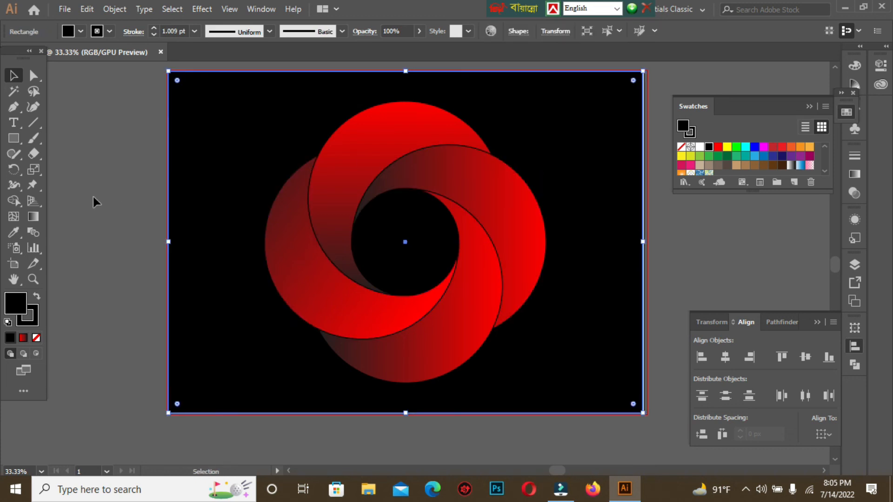
pyautogui.moveTo(643, 242)
pyautogui.mouseDown()
pyautogui.moveTo(658, 241)
pyautogui.moveTo(644, 242)
pyautogui.mouseUp()
pyautogui.click(97, 103)
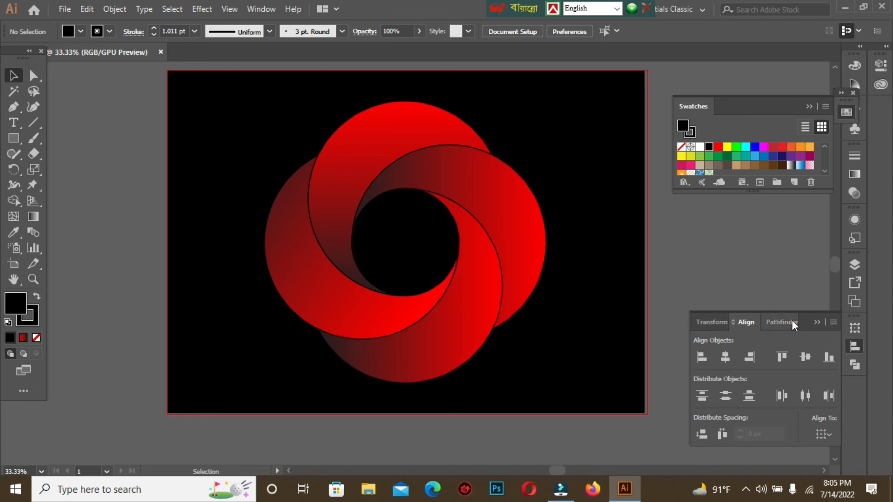
pyautogui.click(817, 322)
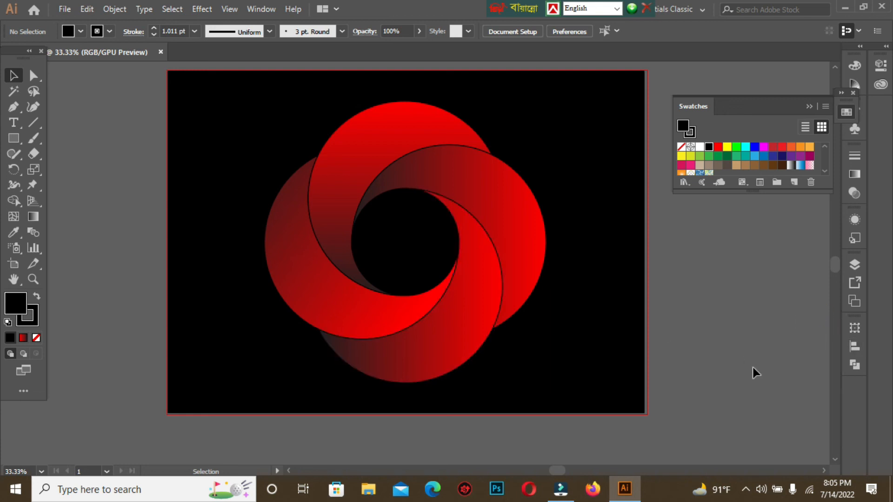
pyautogui.click(810, 106)
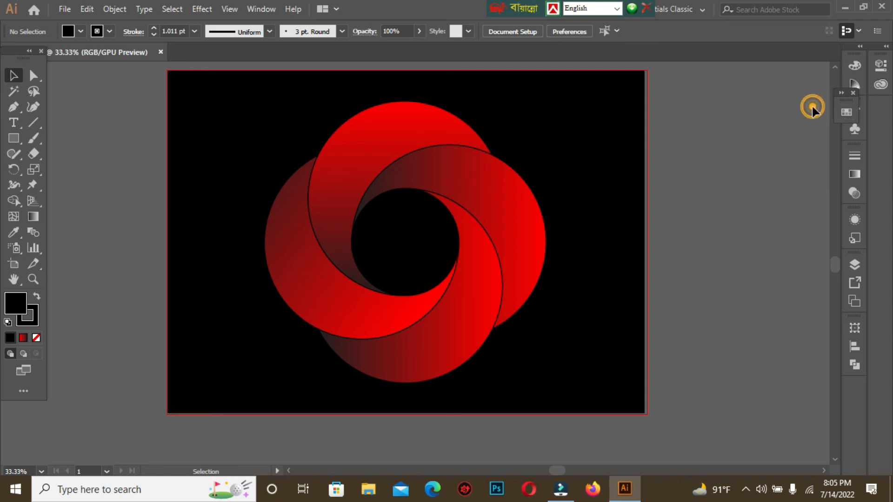